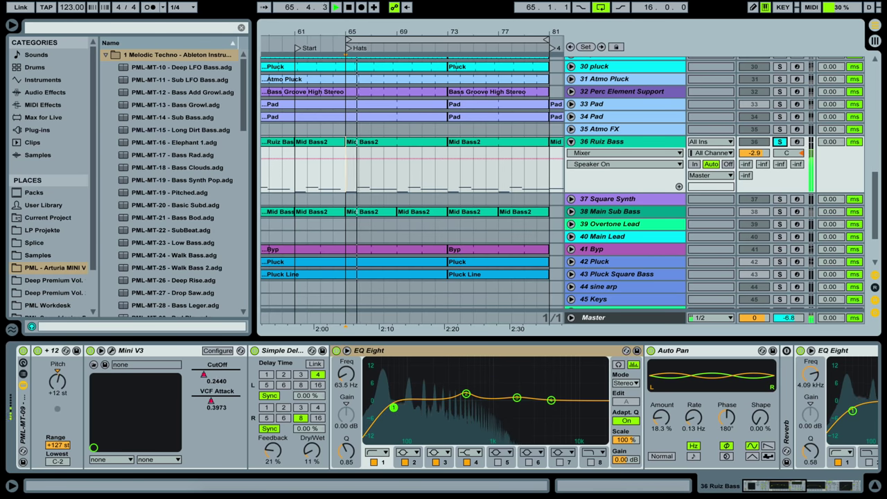
- Unsolo the 36 Ruiz Bass track and inspect the Mid Bass2 clip's notes
left_click(779, 142)
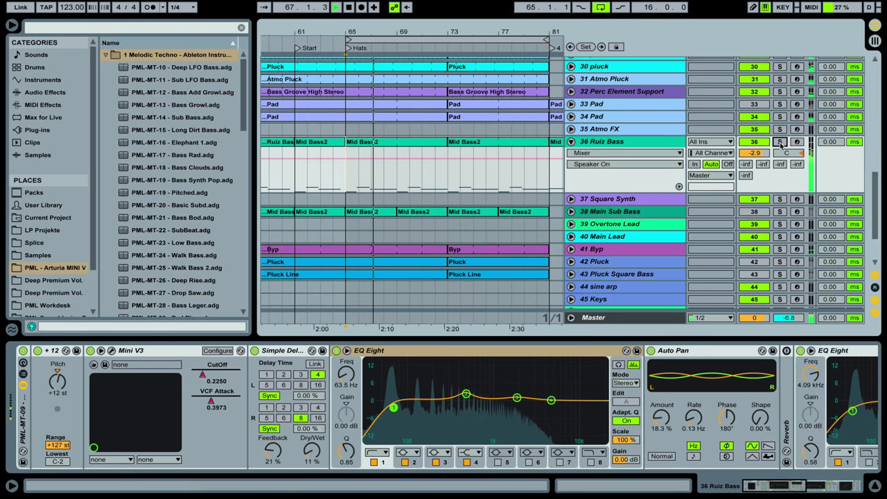
double_click(431, 141)
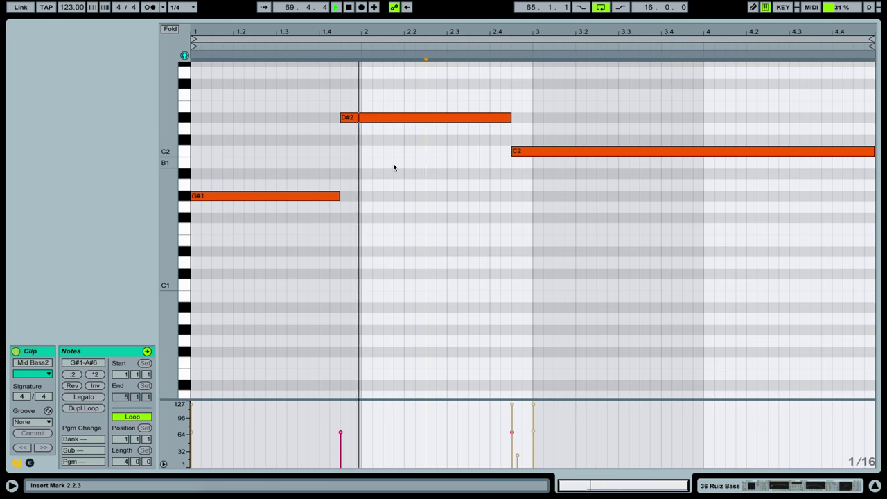
left_click(740, 492)
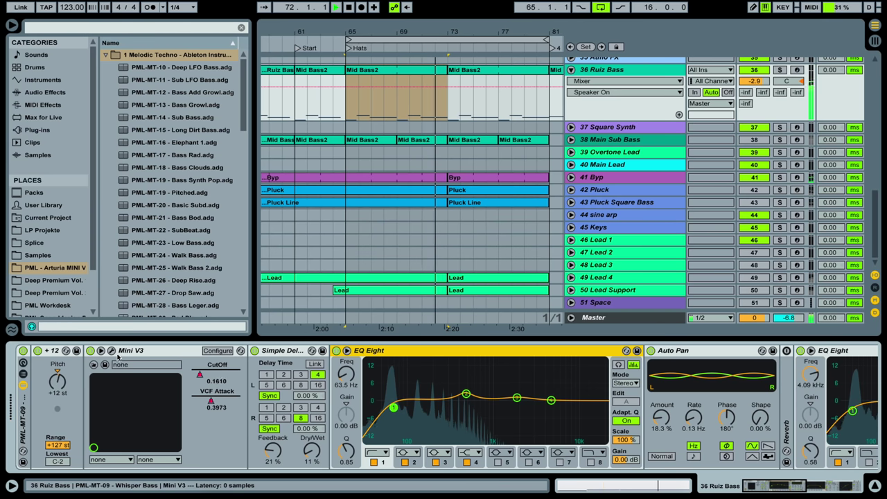
- Show the Mini V3 CutOff automation envelope and briefly view the synth's editor
left_click(624, 81)
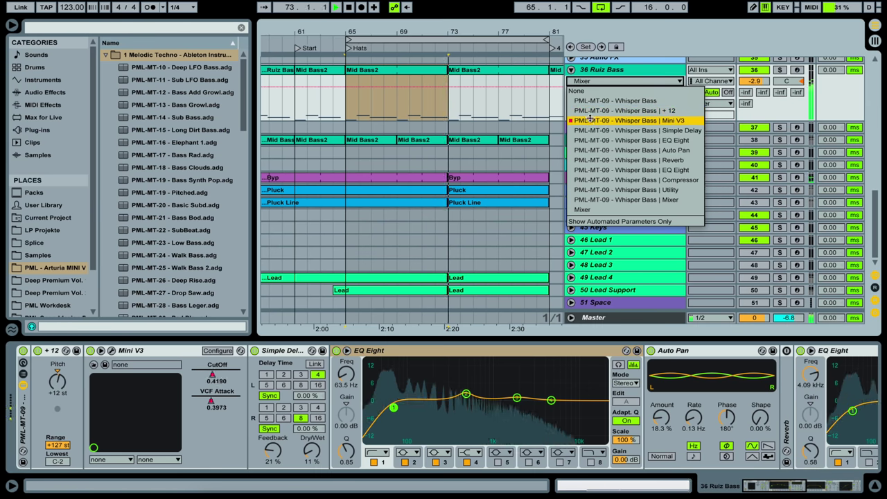
left_click(590, 120)
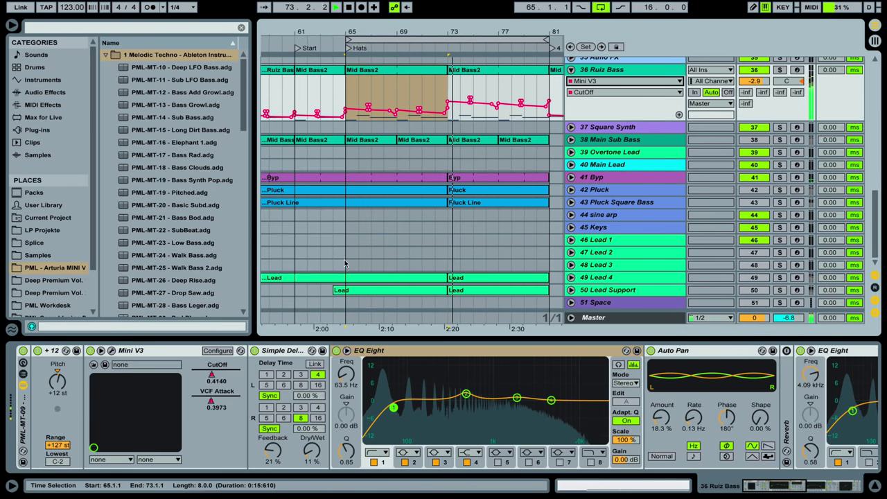
left_click(112, 351)
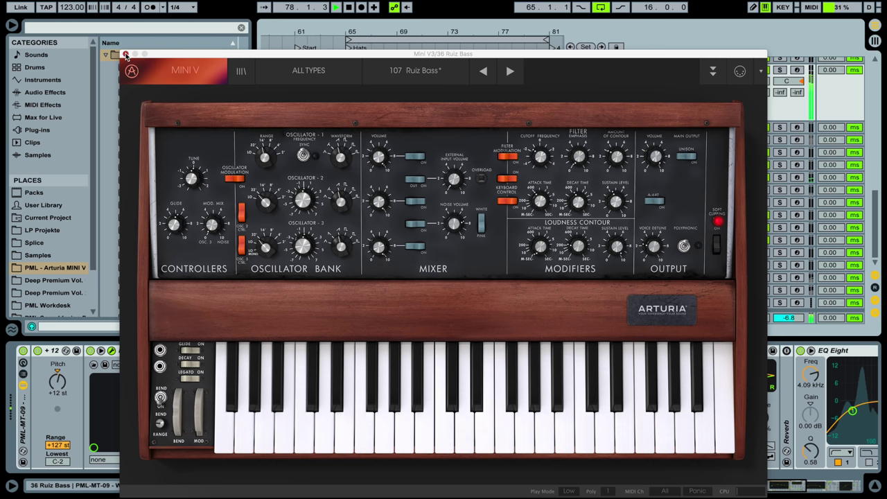
key("super+alt+p")
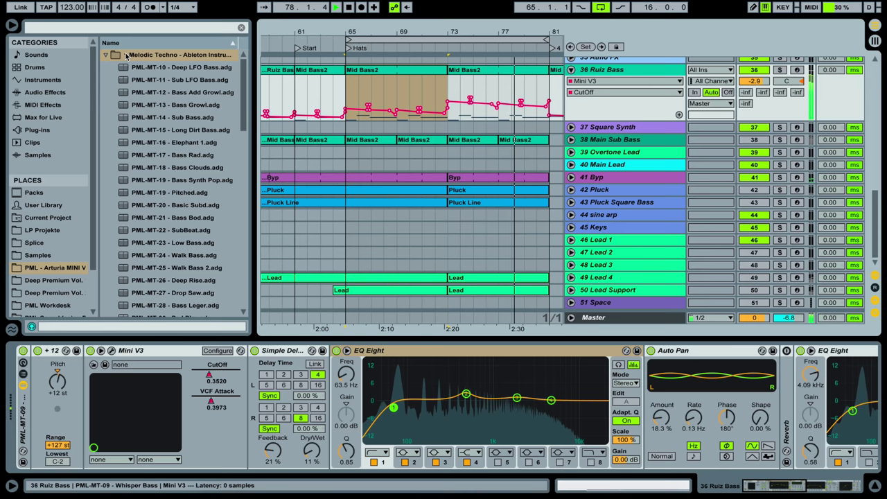
- Return to the Start marker, solo then unsolo track 36, and stop playback
left_click(298, 49)
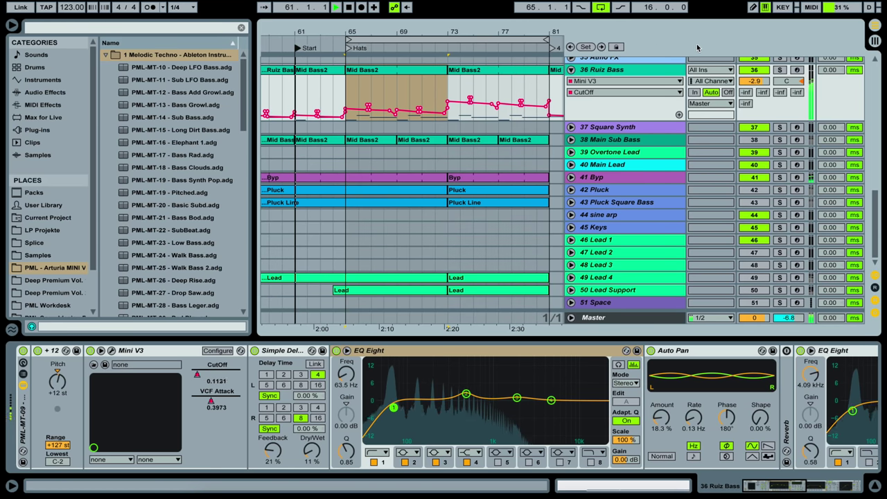
left_click(780, 70)
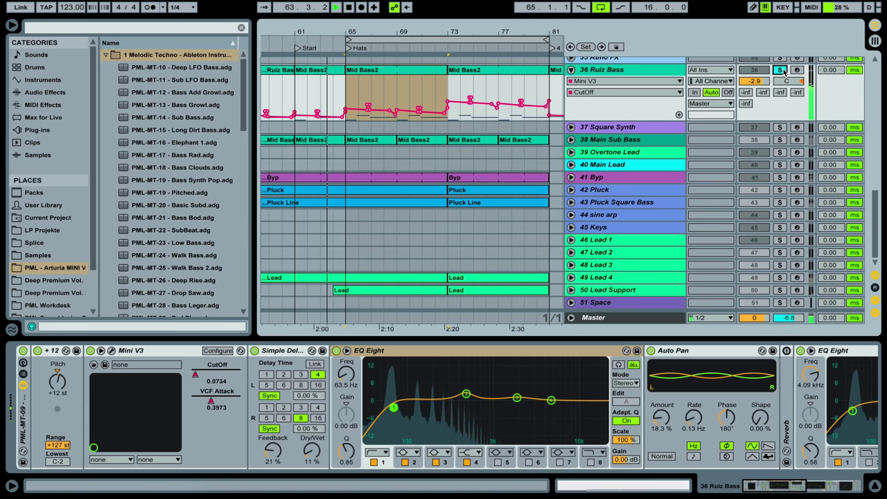
left_click(781, 70)
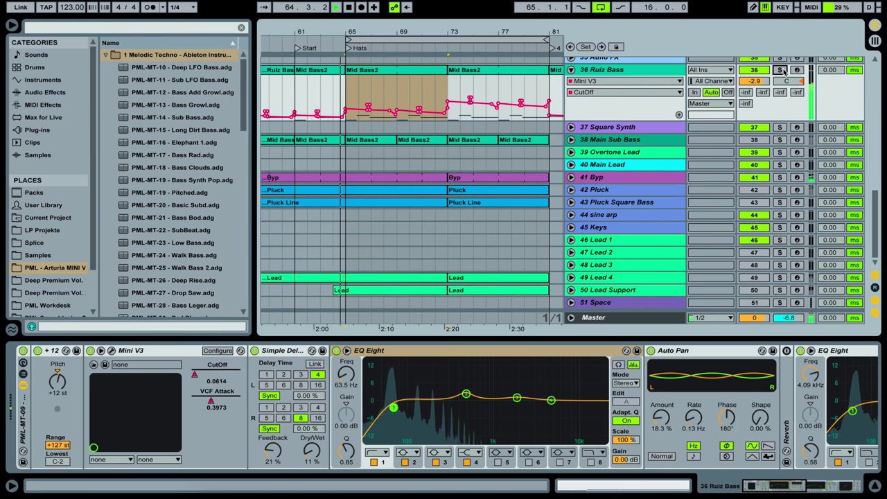
key("space")
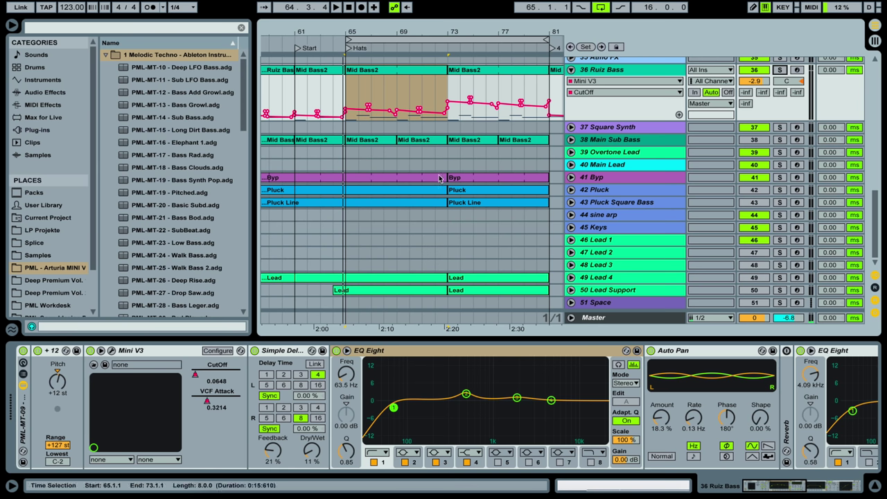
- Duplicate 36 Ruiz Bass into 37 Ruiz Bass and select its Mini V3 instrument
scroll(435, 182, "up", 3)
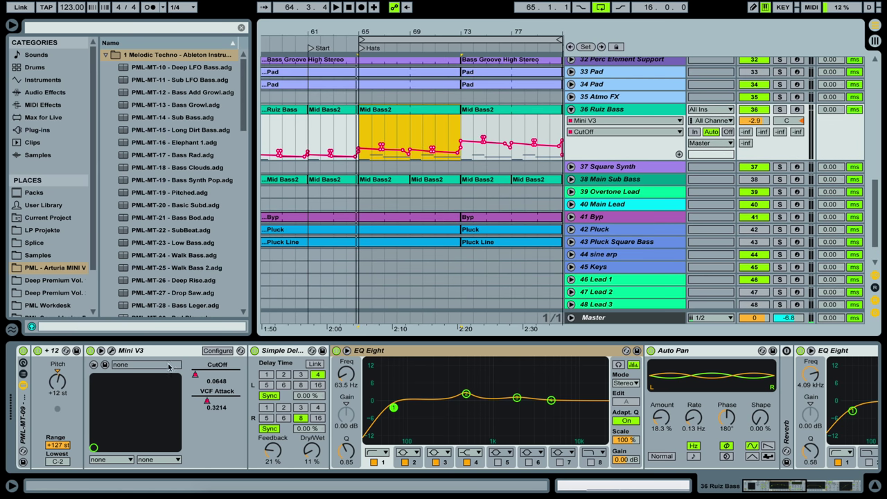
left_click(621, 110)
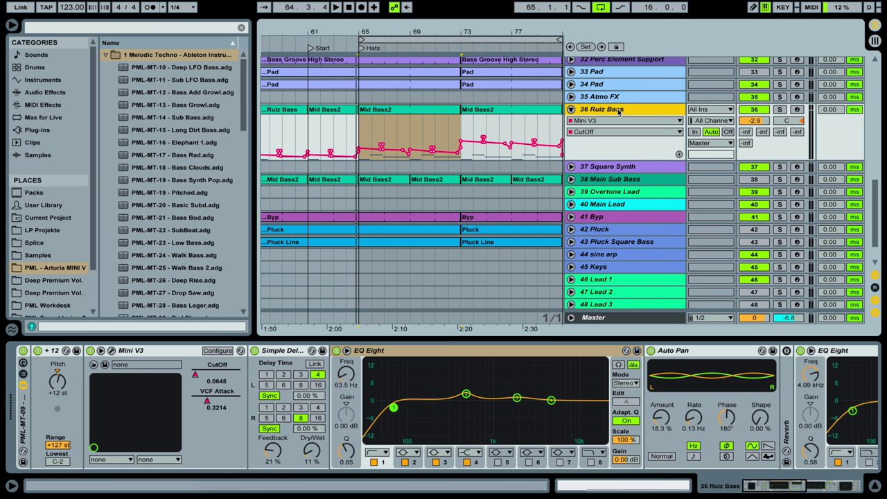
right_click(618, 113)
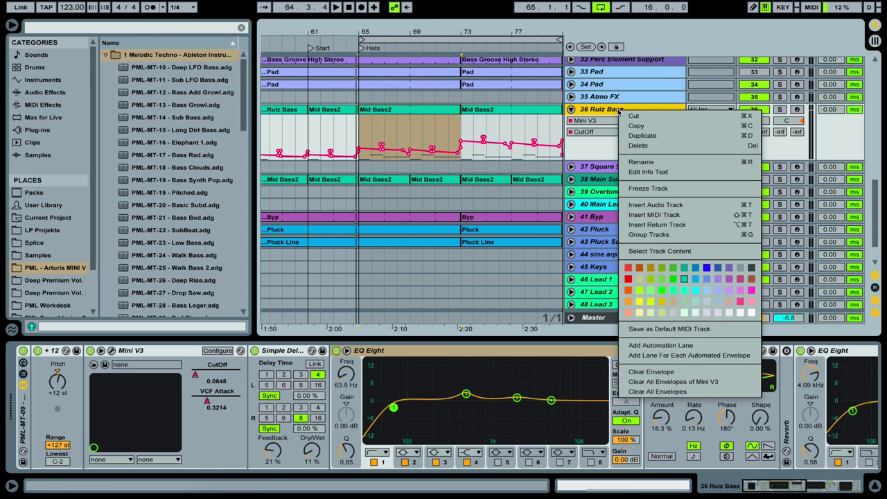
left_click(655, 140)
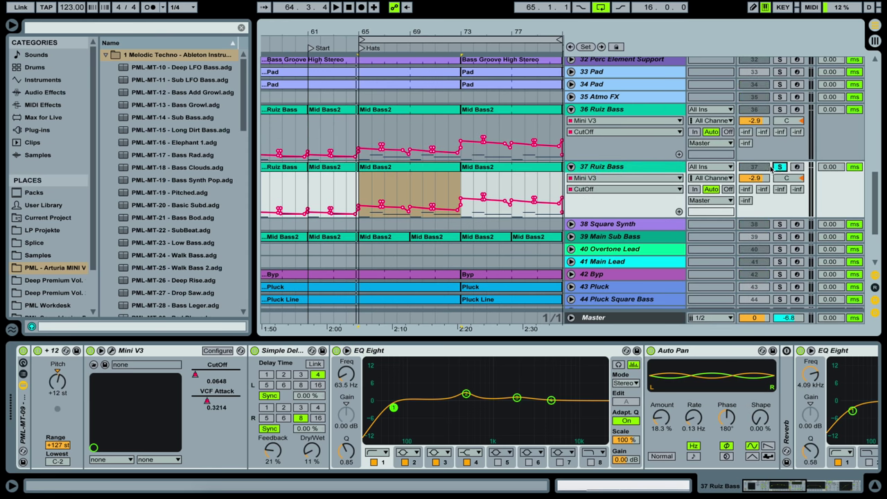
left_click(651, 173)
left_click(177, 361)
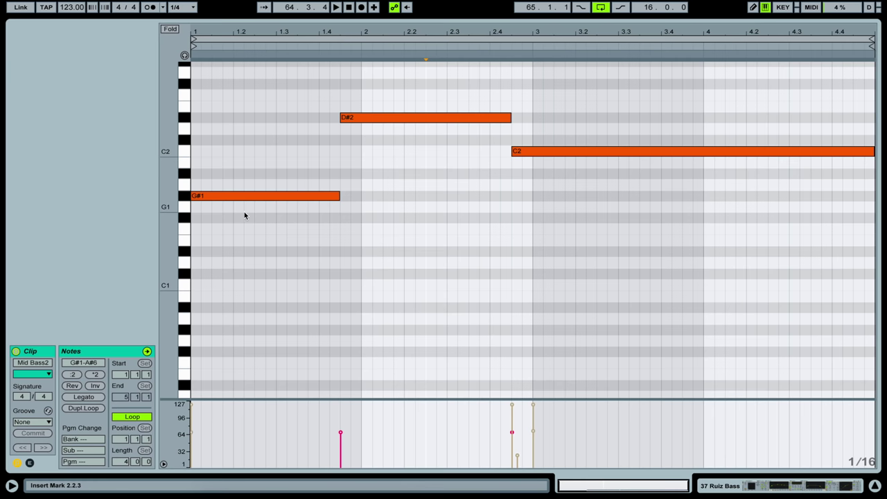
- Look over the Mid Bass2 clip's notes, then fold the 1 Melodic Techno browser folder
double_click(395, 171)
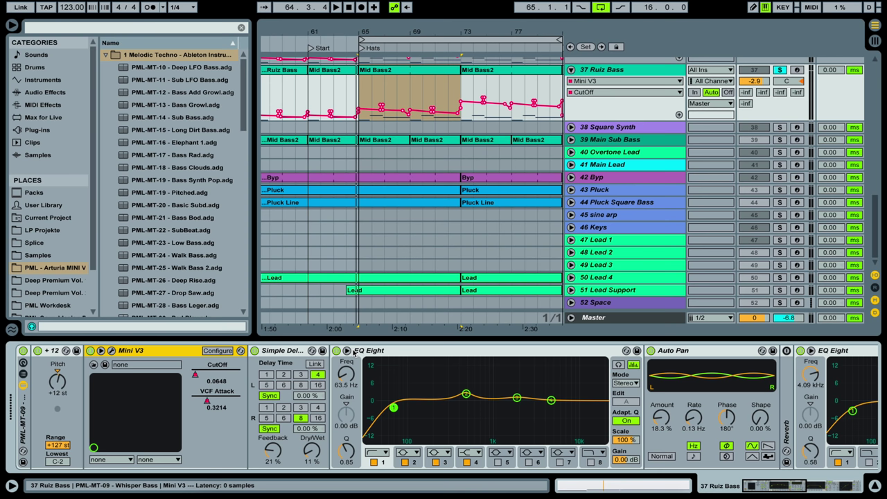
scroll(444, 380, "right", 2)
scroll(387, 395, "right", 15)
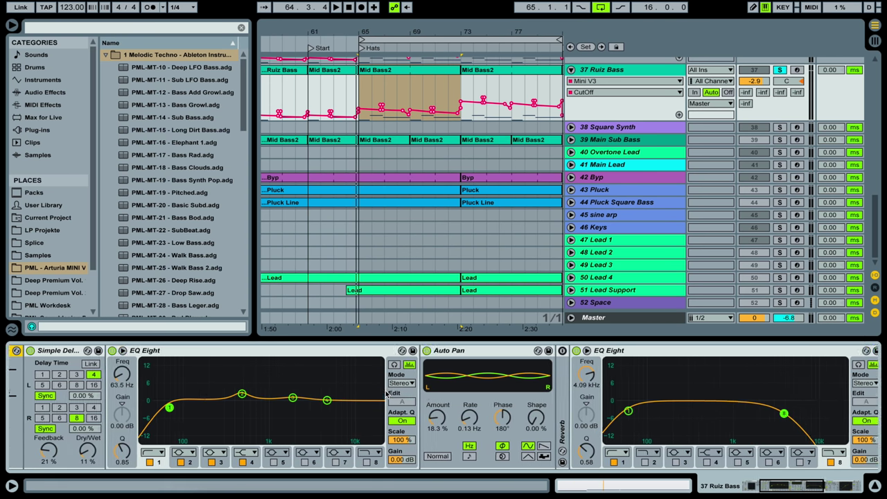
scroll(386, 395, "left", 15)
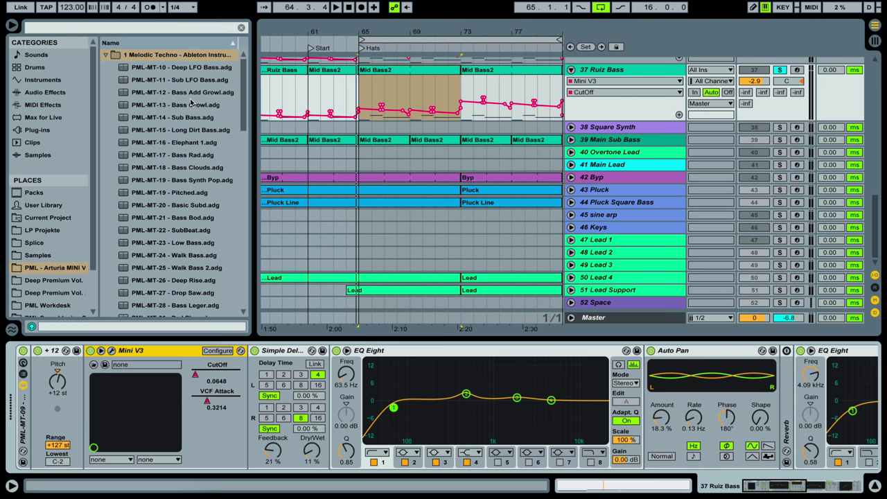
scroll(193, 86, "down", 15)
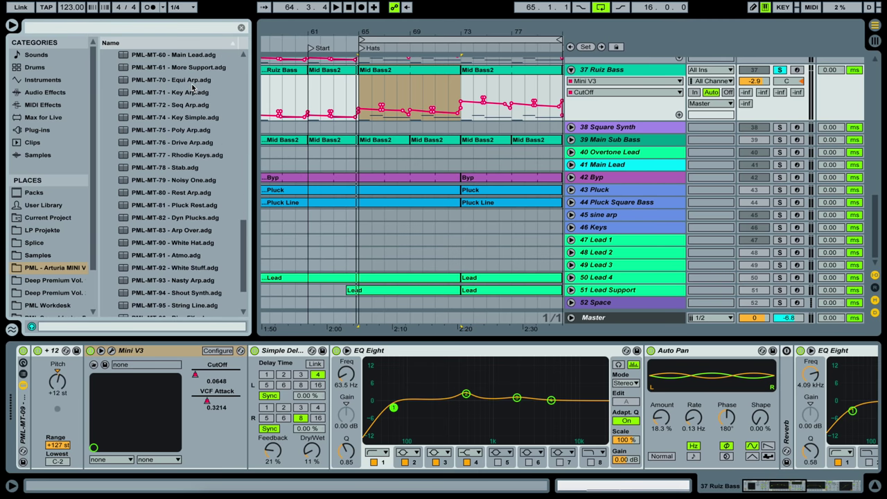
scroll(193, 87, "up", 15)
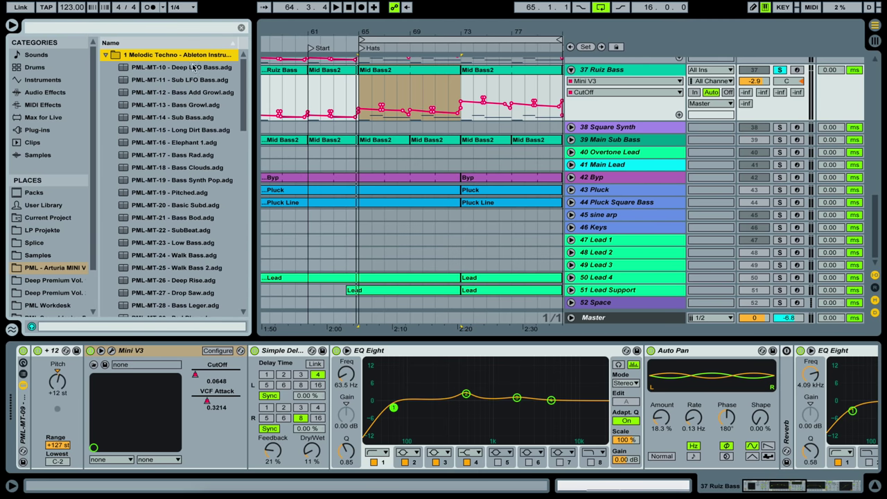
left_click(105, 55)
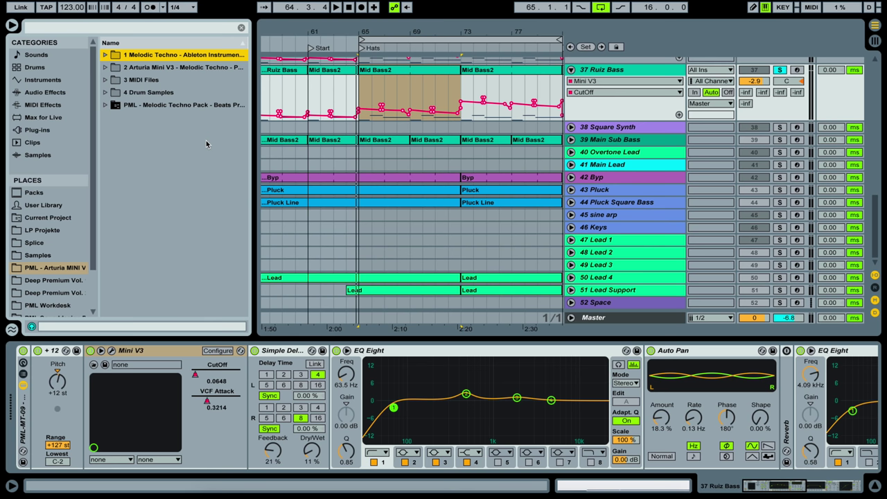
- Replace track 37's Mini V3 with a fresh instance found by searching plug-ins for 'mini'
left_click(179, 352)
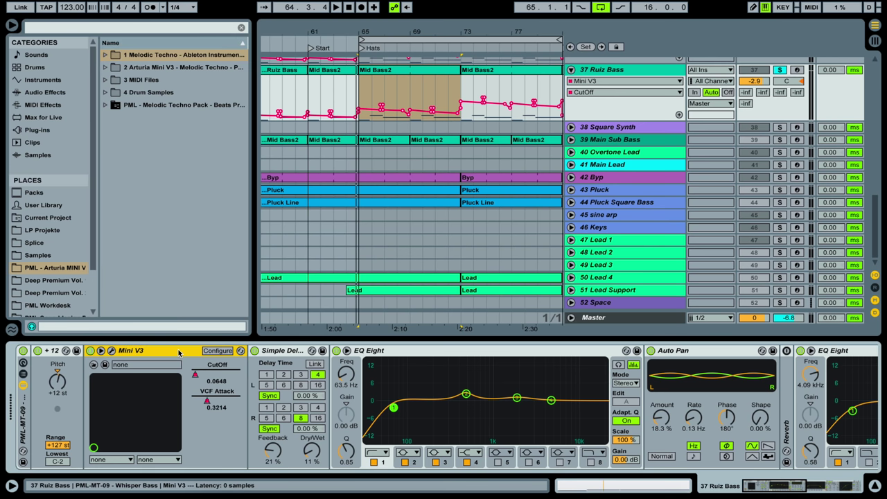
key("Delete")
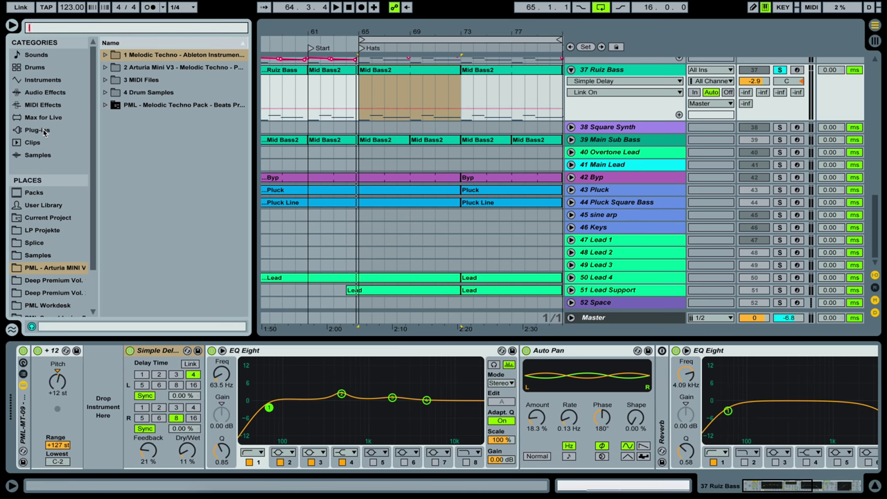
left_click(43, 130)
left_click(133, 27)
type("mini")
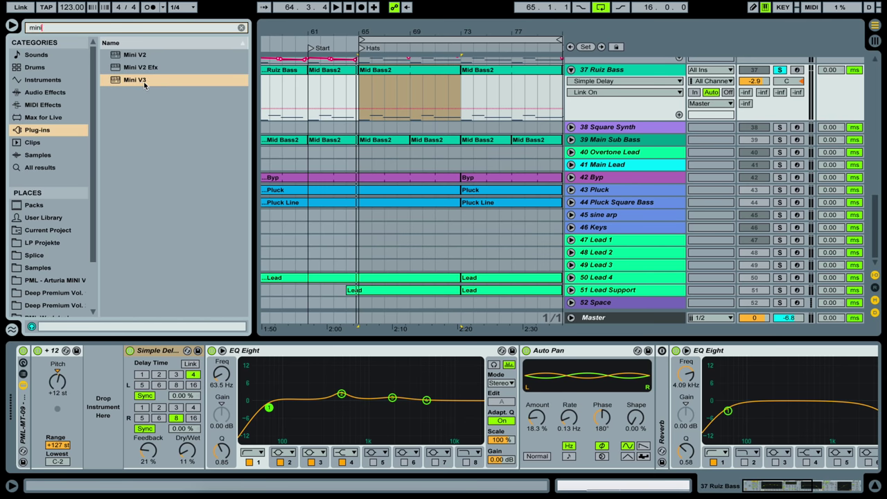
left_click_drag(144, 84, 111, 386)
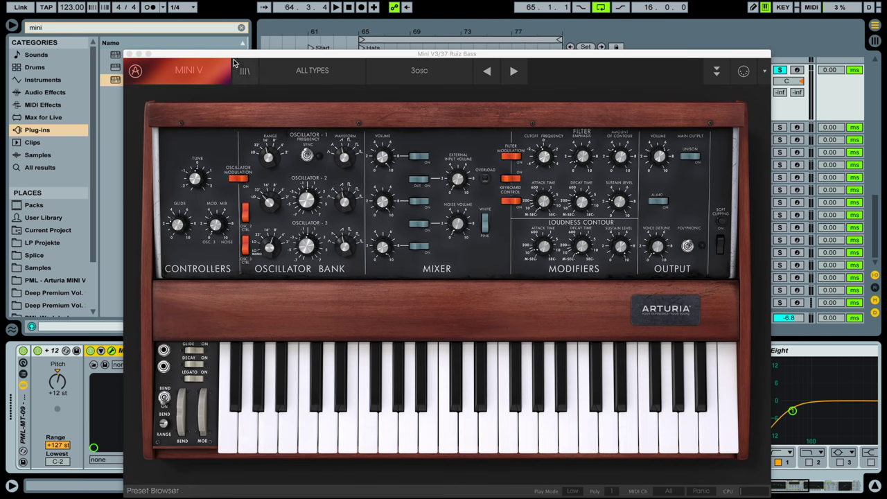
left_click(130, 54)
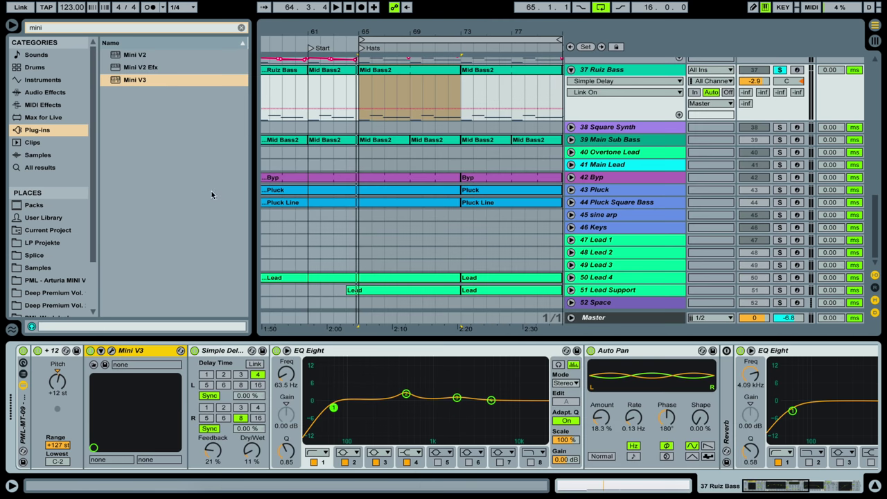
- Switch off and fold Simple Delay, both EQ Eights, Auto Pan and Compressor, then open Mini V3
left_click(194, 350)
left_click(275, 350)
double_click(315, 351)
left_click(290, 350)
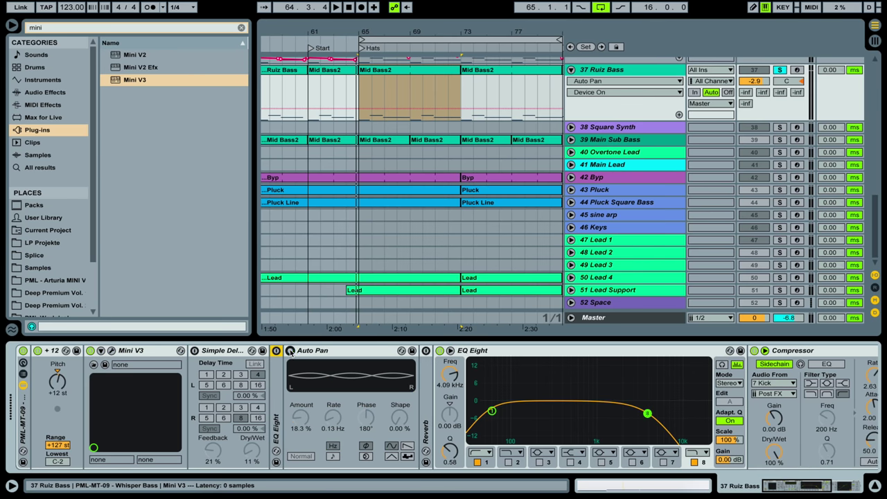
left_click(439, 350)
double_click(462, 350)
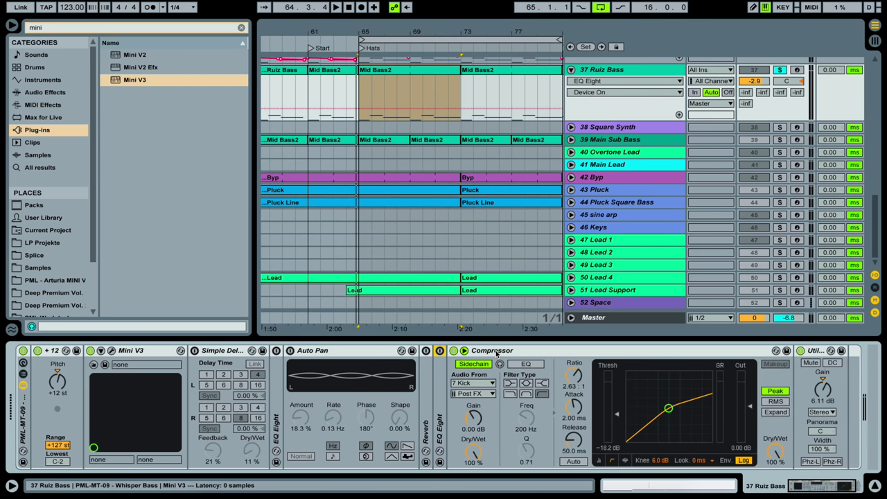
left_click(453, 350)
double_click(496, 351)
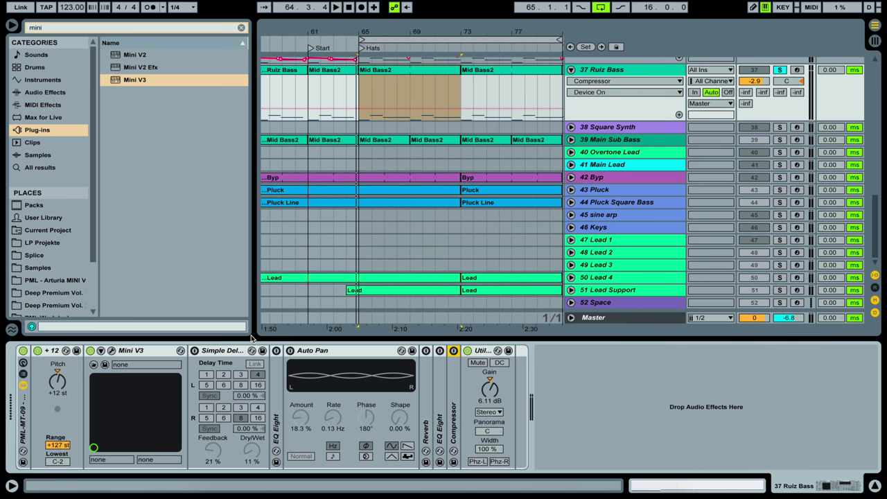
left_click(112, 352)
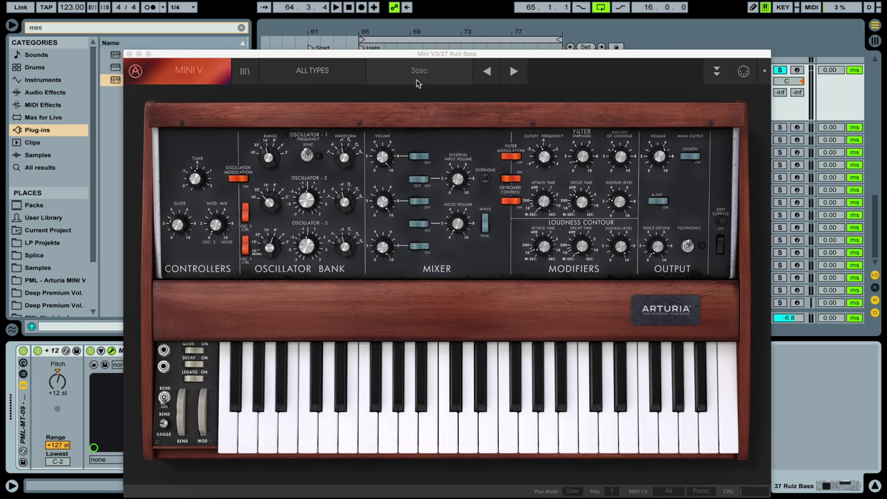
- Audition the 3osc patch, switch oscillator 1 off in the mixer, and play it again
key("space")
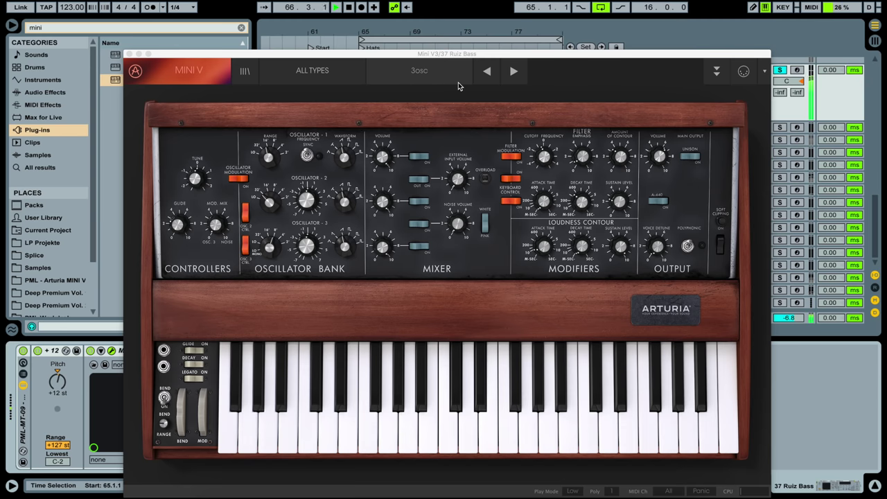
key("space")
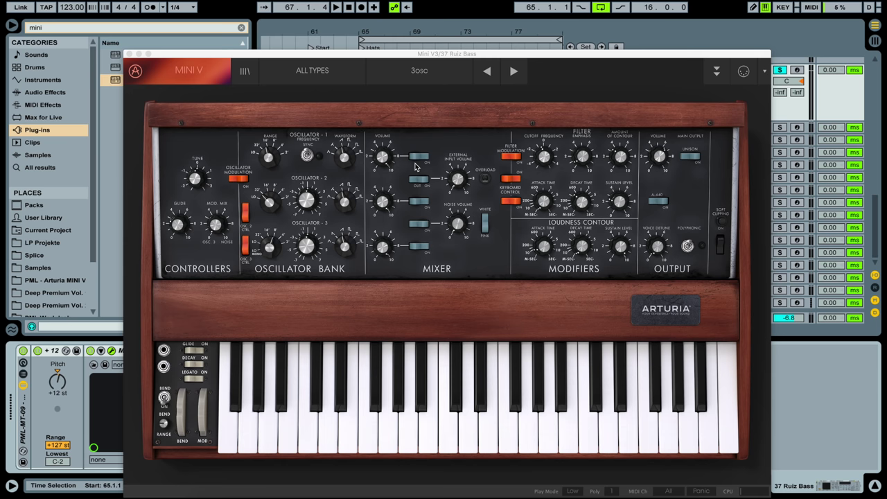
left_click(416, 160)
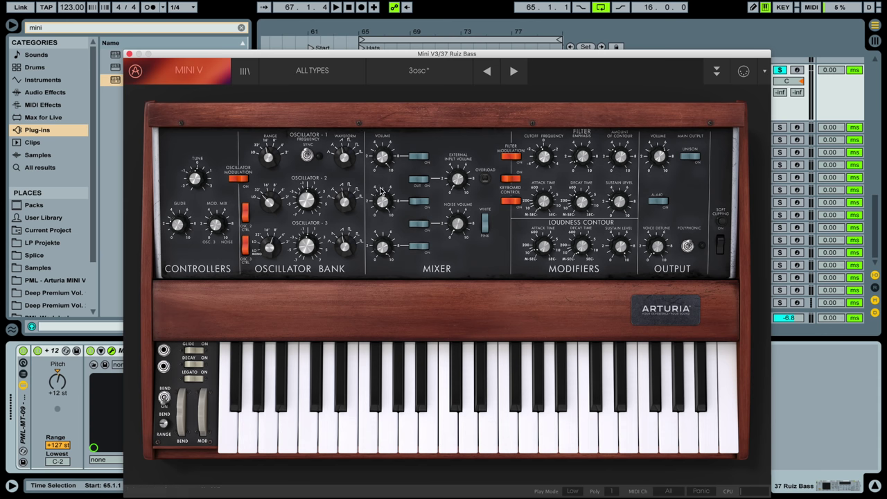
key("space")
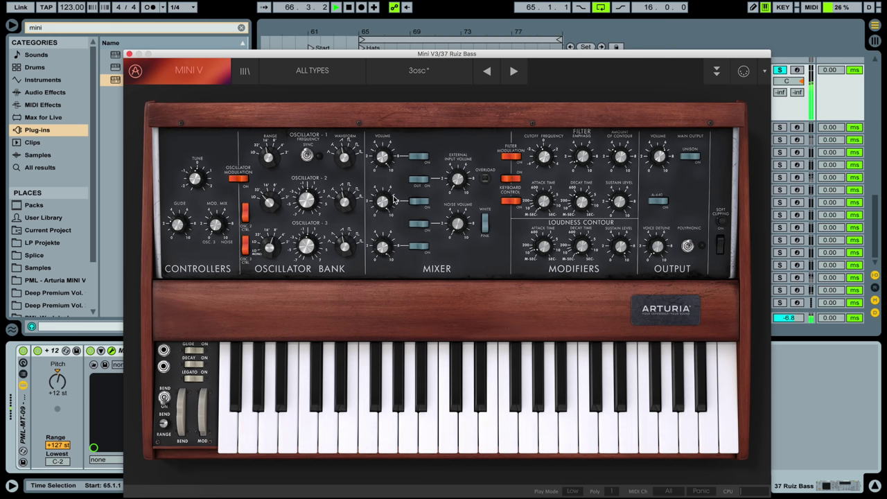
key("space")
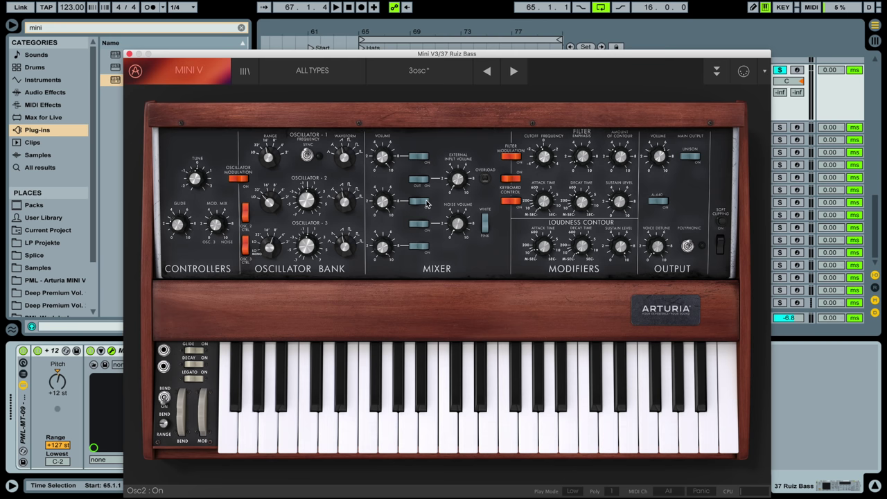
key("space")
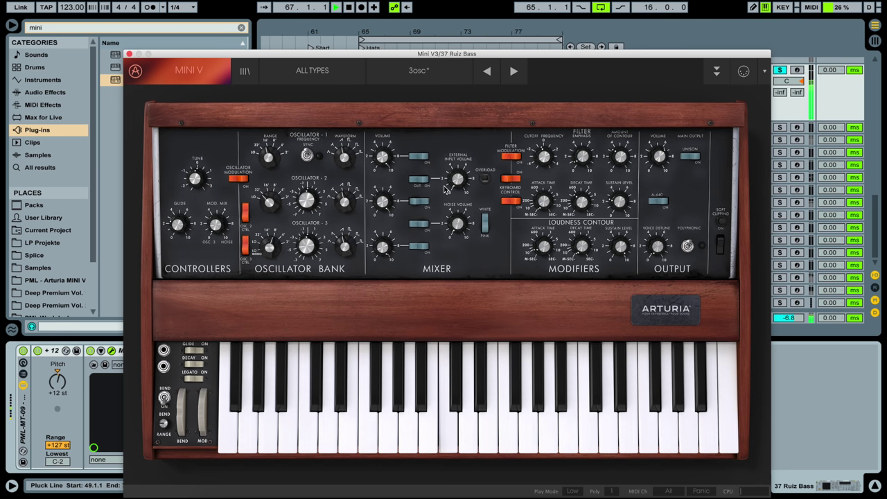
- Turn on white noise in the mixer at about 7.7 dB and audition it
key("space")
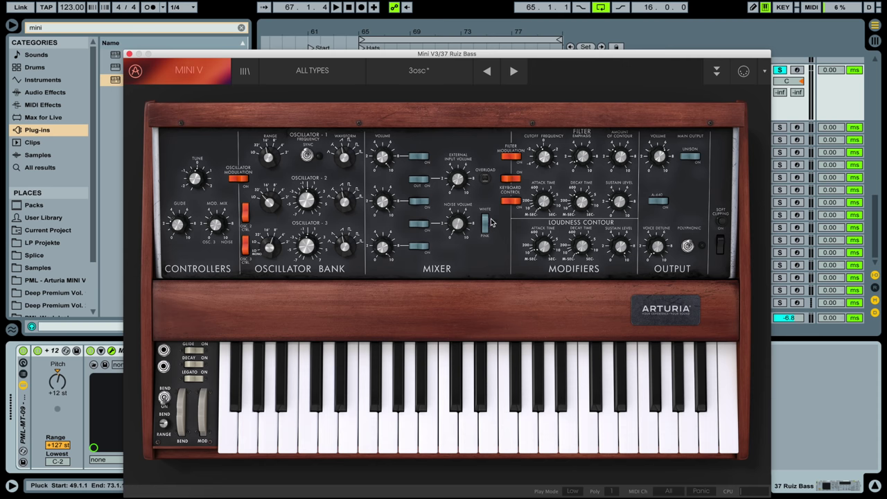
left_click(485, 221)
left_click_drag(471, 228, 466, 125)
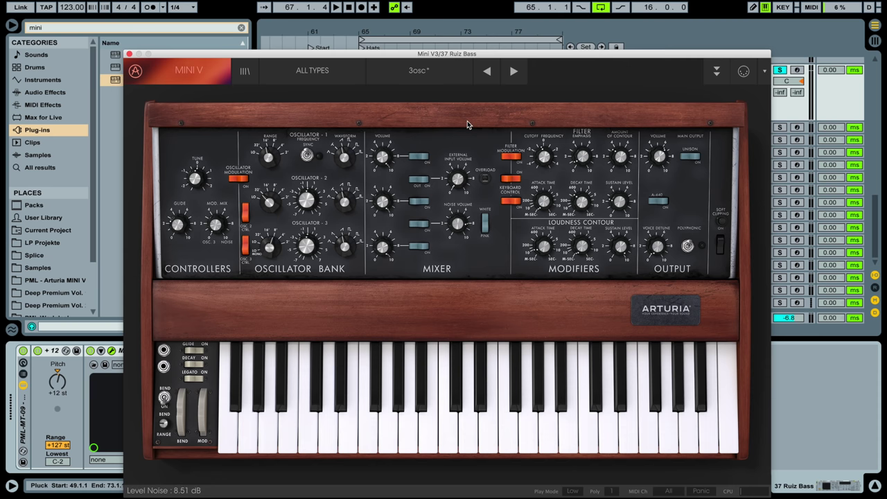
left_click(425, 229)
key("space")
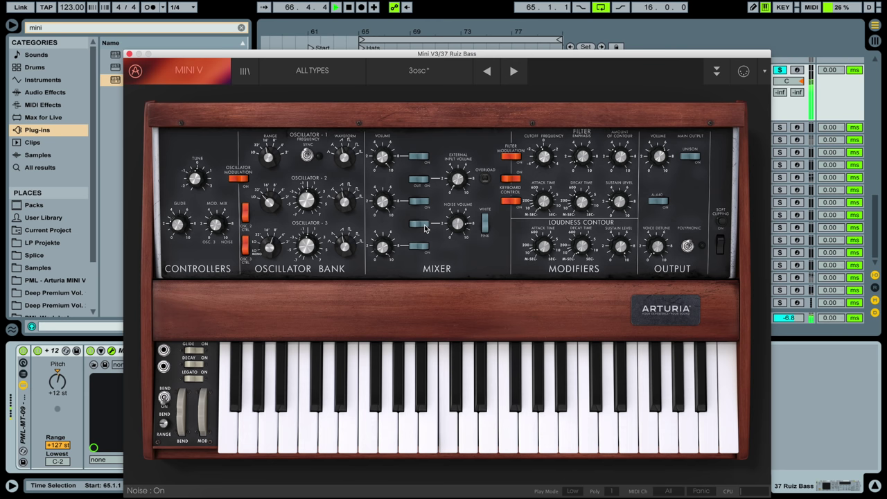
key("space")
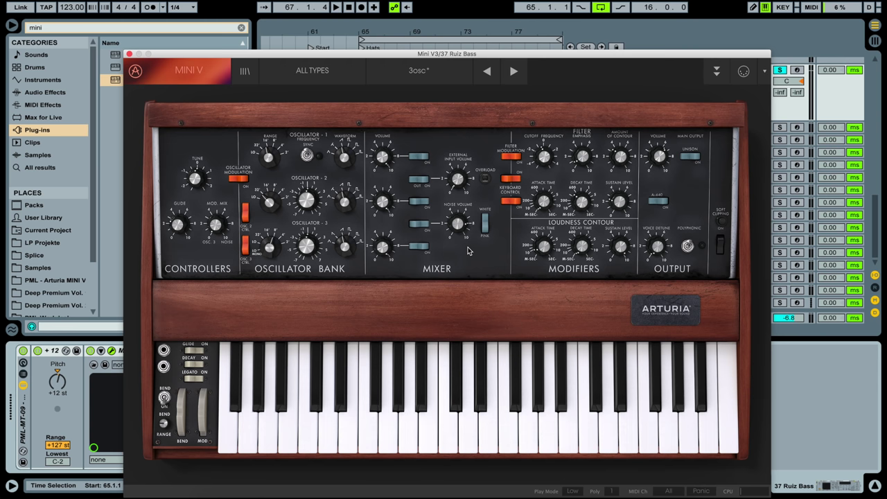
- Switch oscillator 2 off in the mixer and audition the result twice
left_click(418, 203)
key("space")
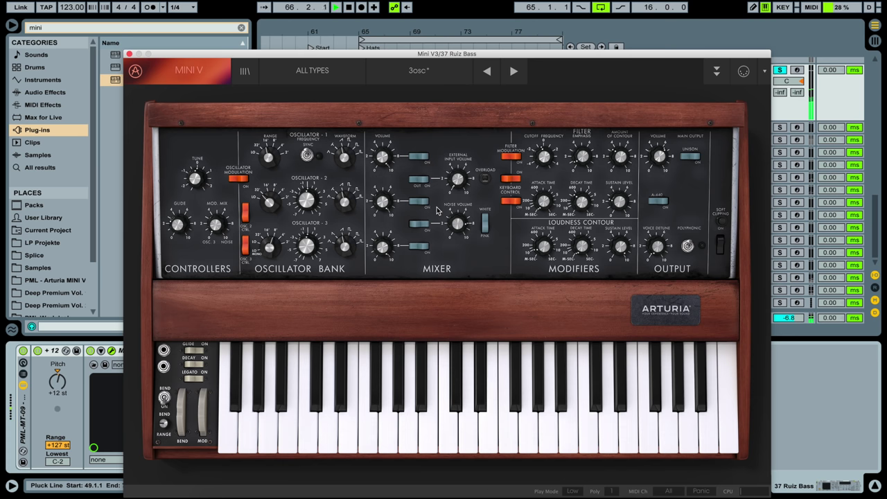
key("space")
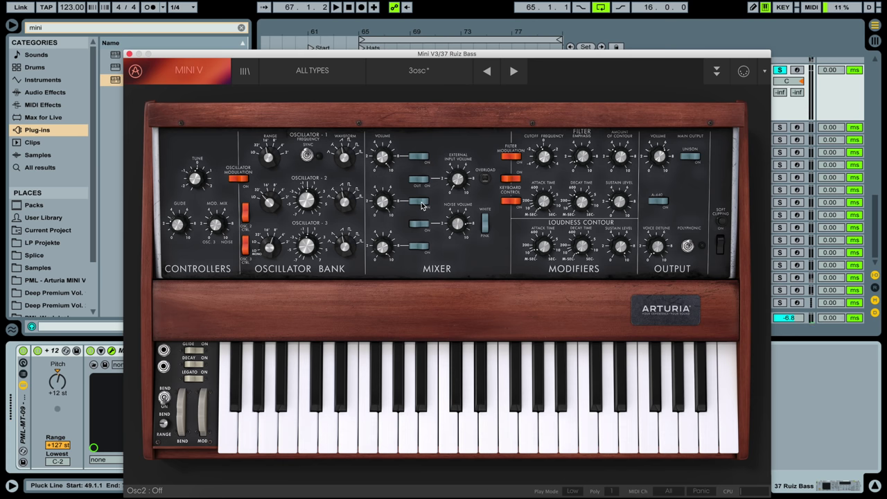
key("space")
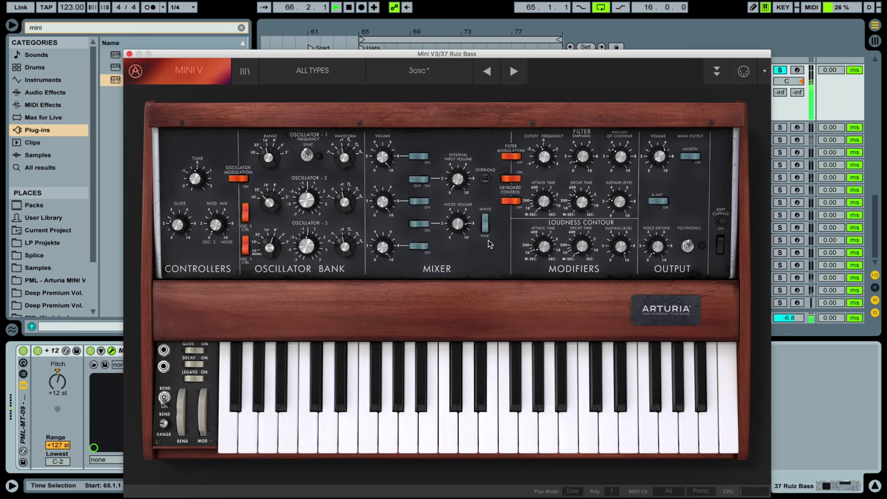
key("space")
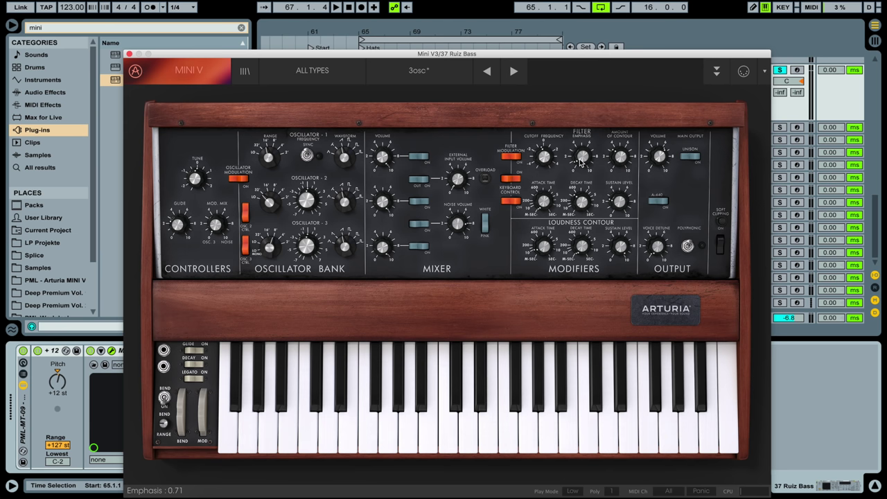
- Raise the filter emphasis to about 4.95 while the clip plays
key("space")
left_click_drag(581, 159, 594, 107)
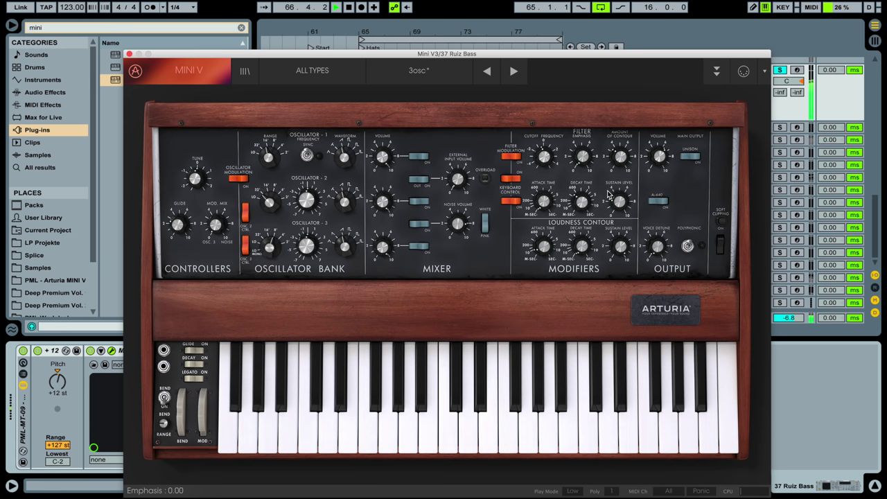
key("space")
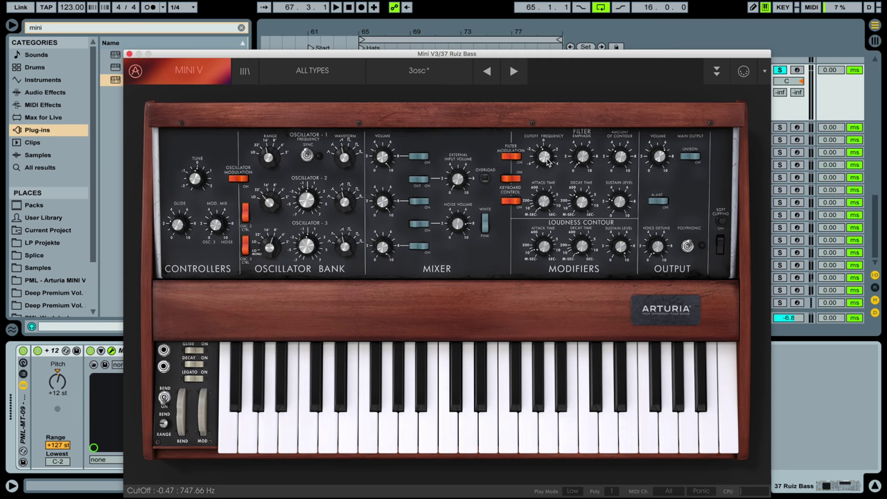
- Lower the filter cutoff to about 437 Hz and audition the filter
key("space")
left_click_drag(547, 158, 548, 169)
key("space")
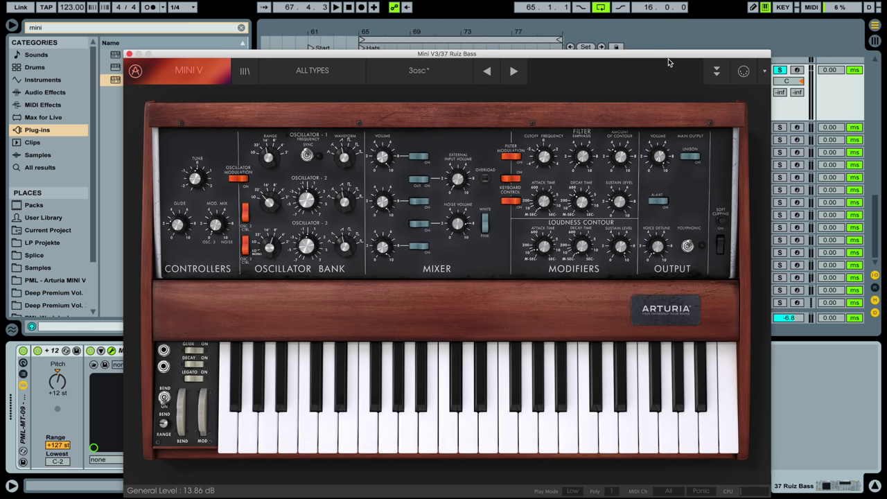
key("space")
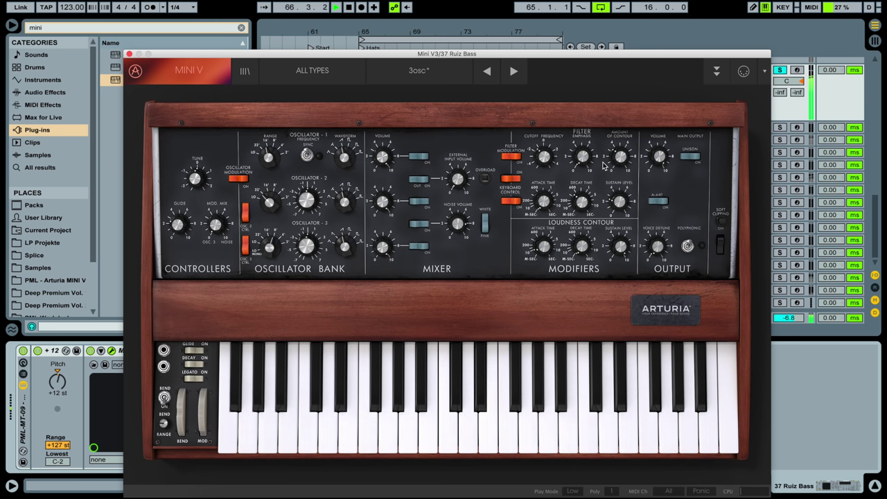
key("space")
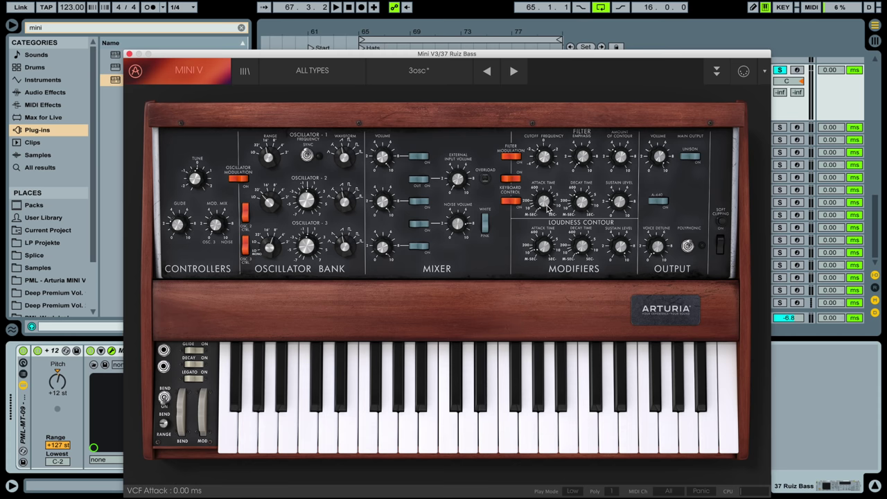
- While playing, set filter attack to ~536 ms, decay to ~588 ms and sustain to ~4.2
key("space")
left_click_drag(547, 206, 544, 156)
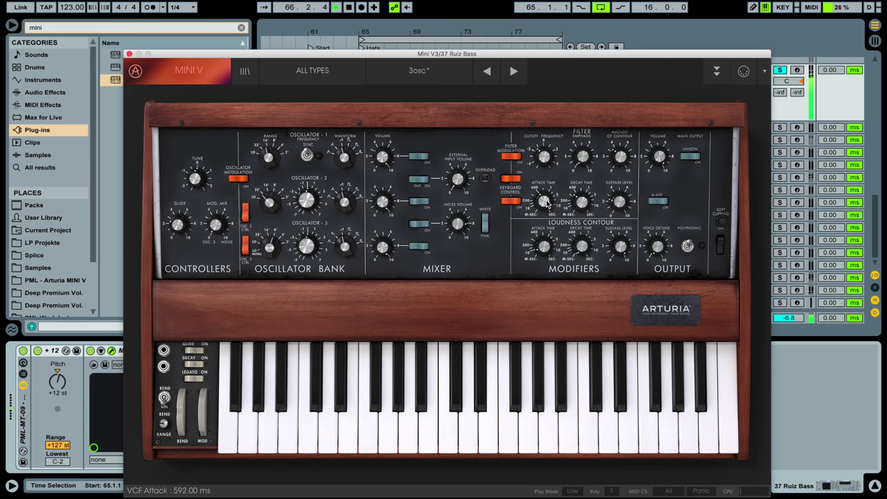
left_click_drag(547, 201, 547, 206)
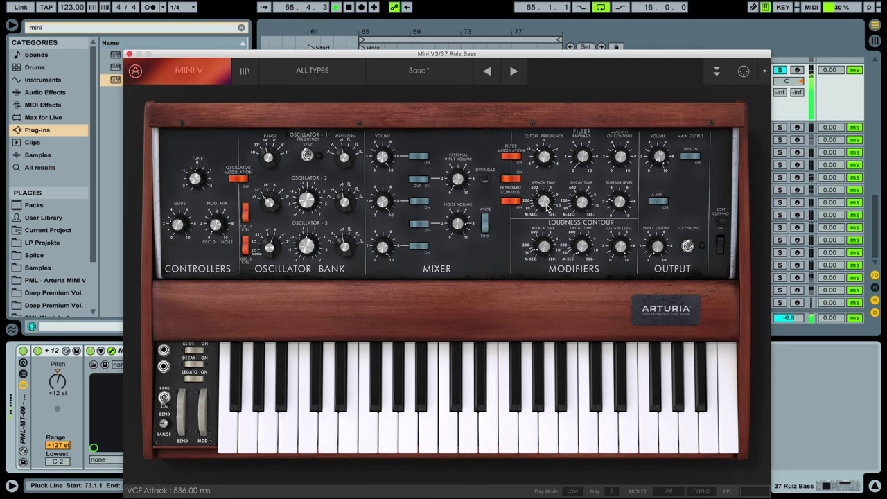
key("space")
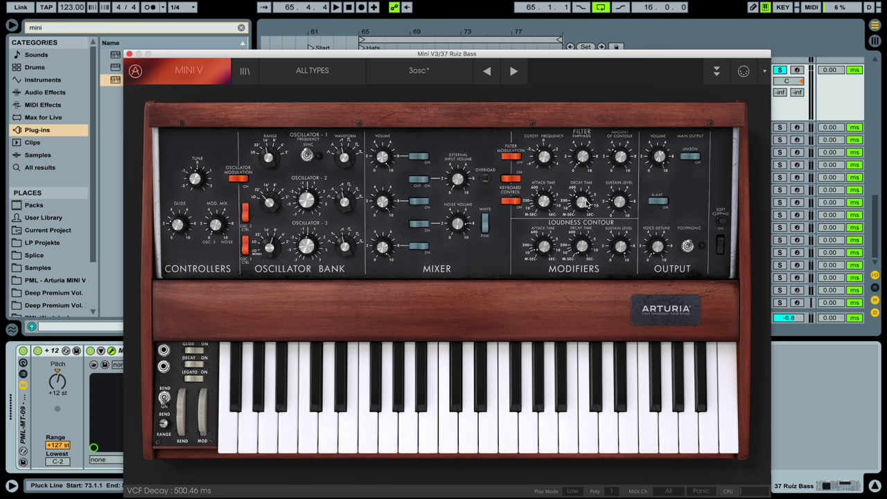
key("space")
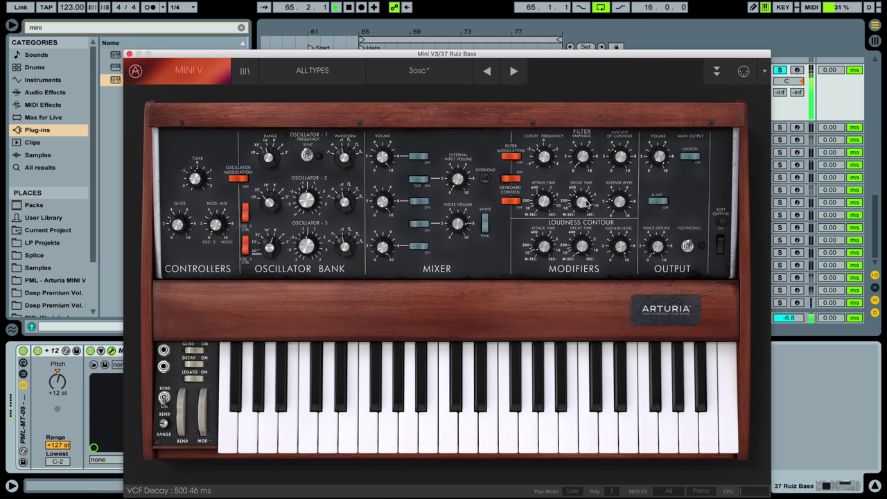
left_click_drag(587, 202, 586, 197)
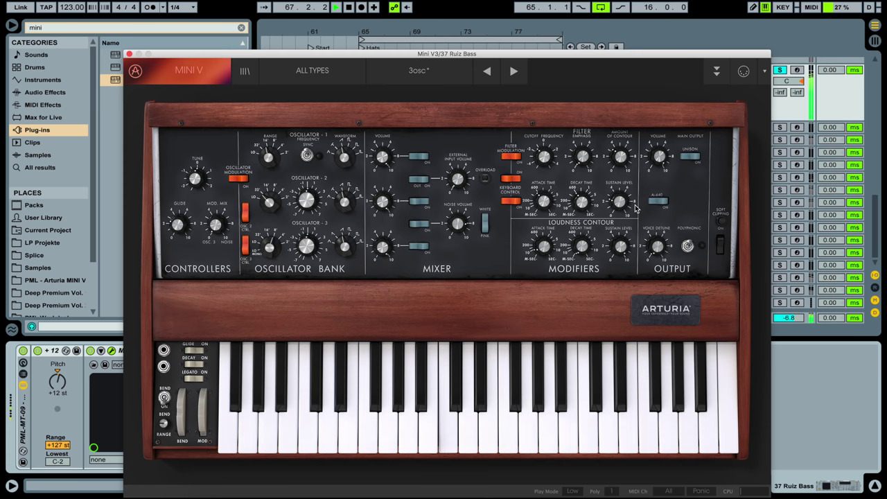
mouse_move(628, 207)
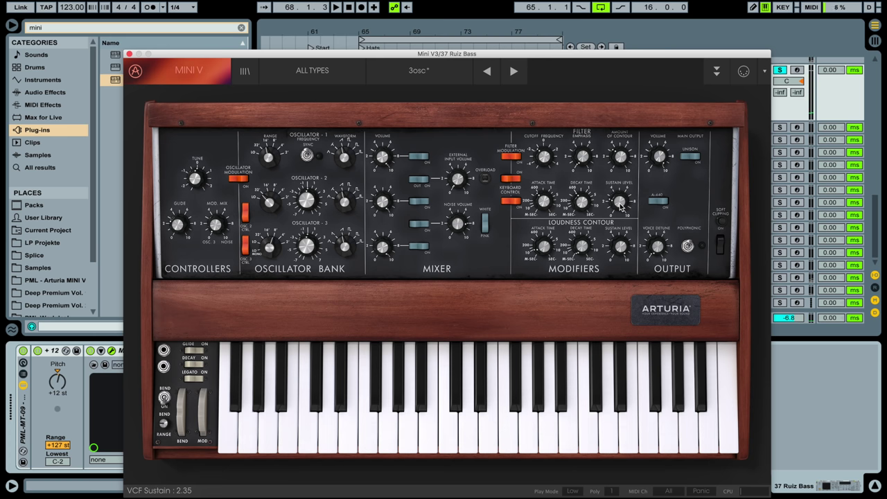
left_click_drag(621, 205, 623, 181)
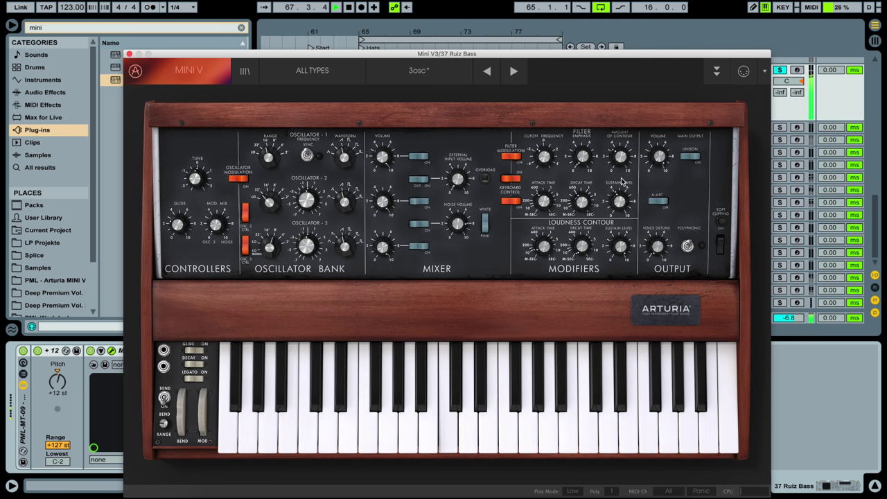
mouse_move(609, 204)
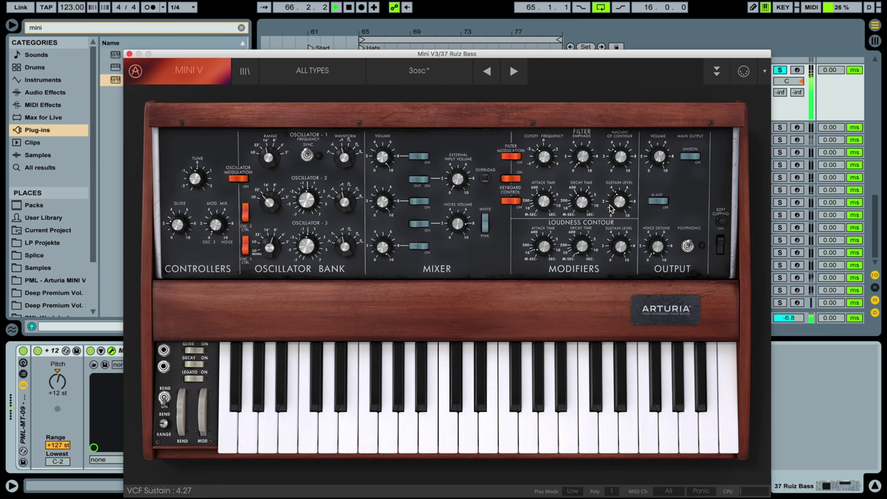
key("space")
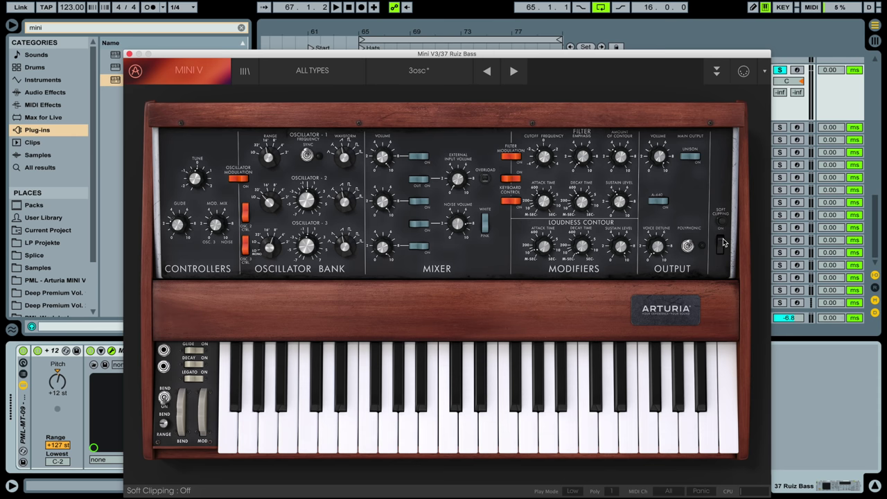
- Toggle Soft Clipping on, off and back on during playback, leaving it On
left_click(721, 243)
key("space")
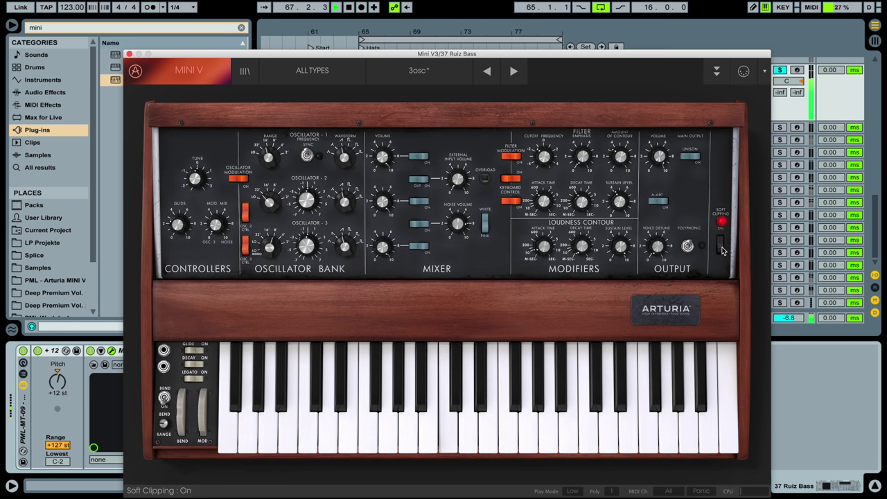
left_click(721, 248)
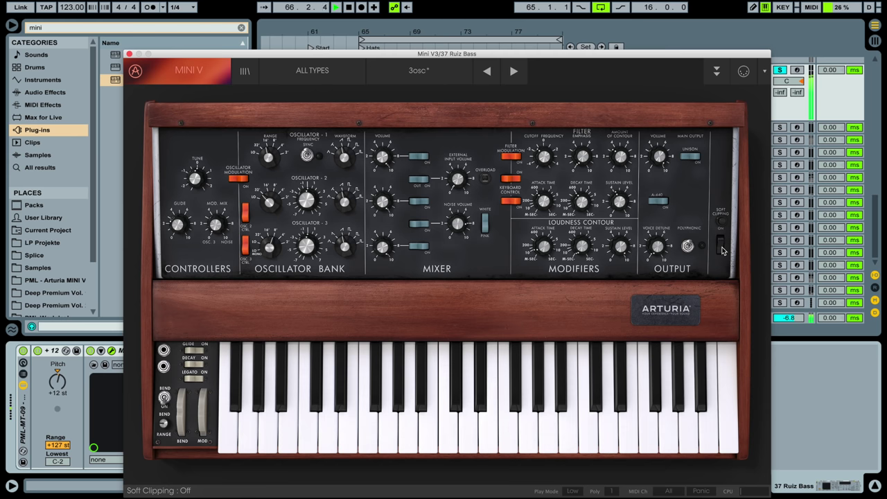
left_click(721, 246)
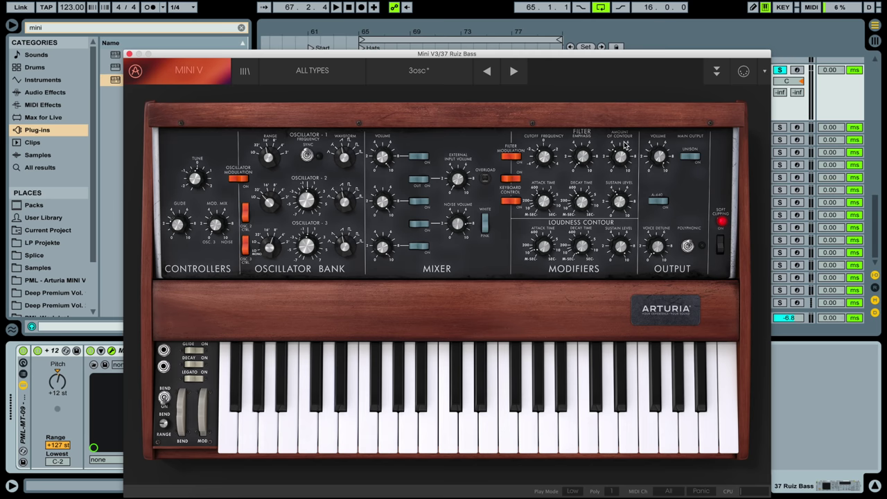
- Close the Mini V3 window, hide track 36's CutOff envelope, unsolo track 37 and play
left_click(130, 54)
scroll(621, 108, "up", 4)
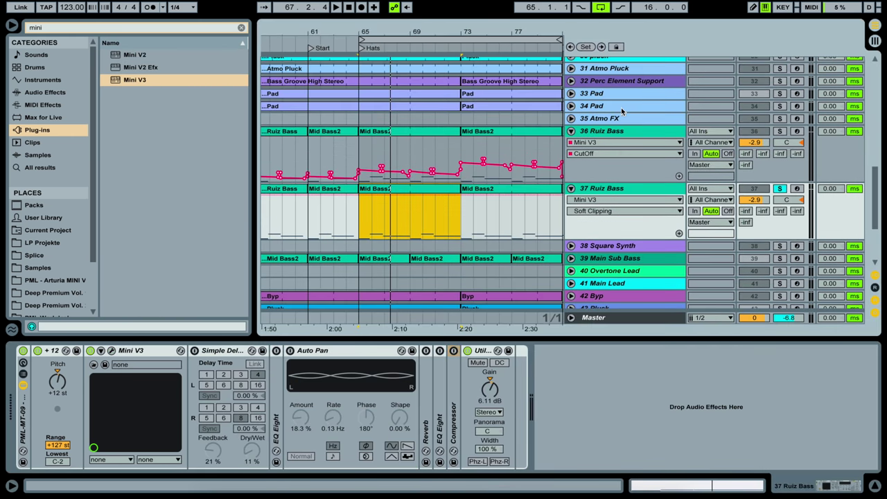
left_click(753, 136)
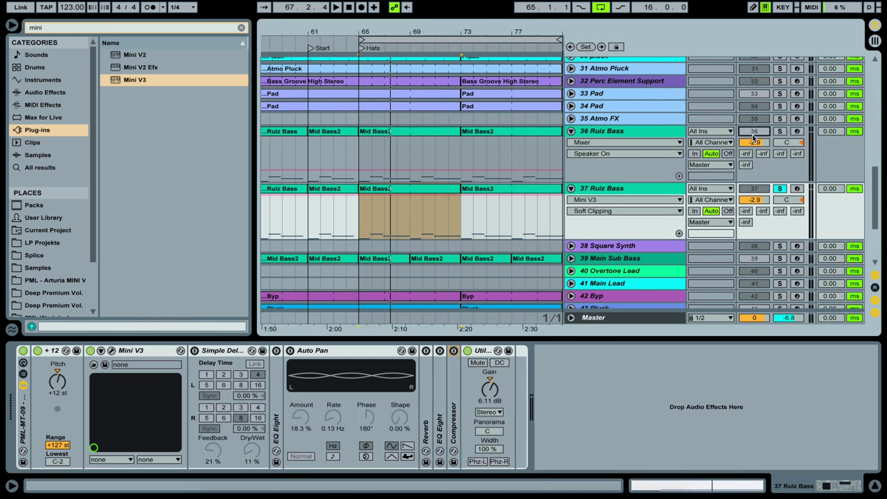
left_click(781, 189)
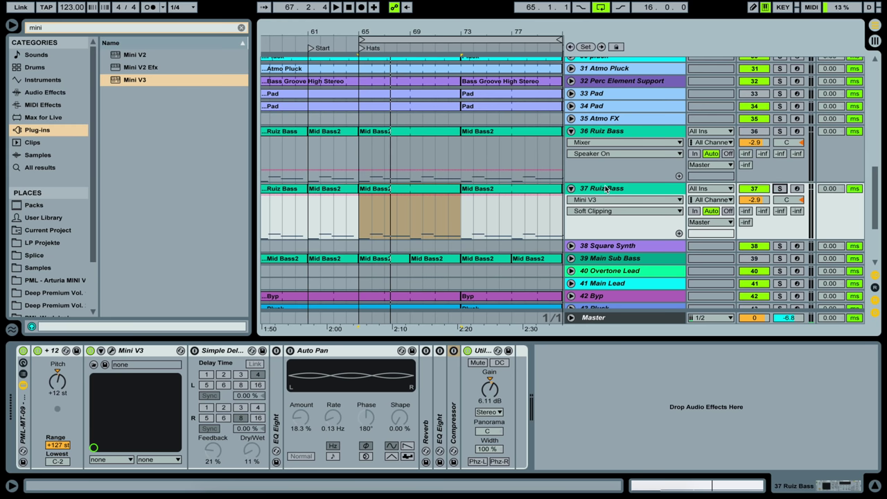
key("space")
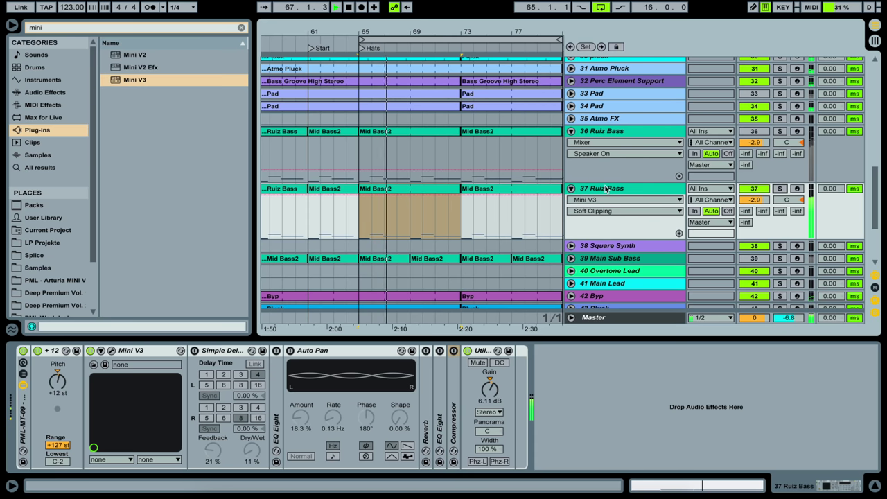
- Compare the mix by switching track 36, then track 37, off and back on
left_click(752, 132)
left_click(752, 132)
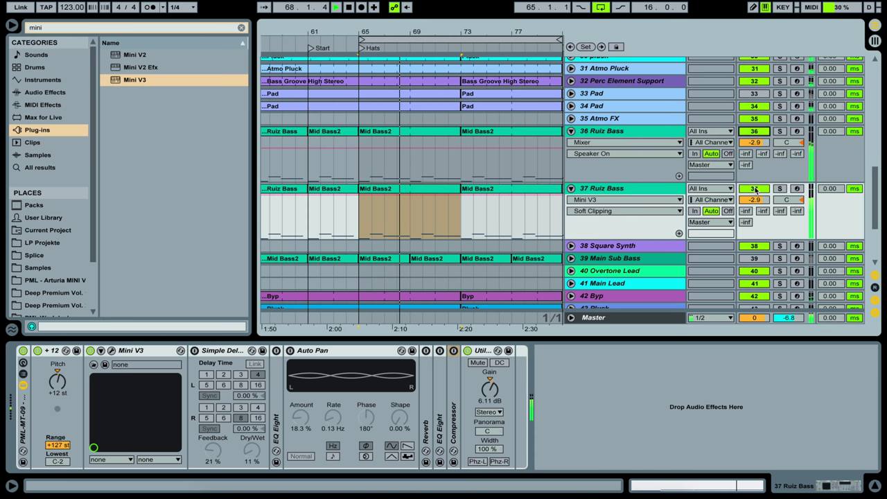
left_click(754, 188)
left_click(754, 188)
- Hide track 37's synth automation lane and select track 37 to show its devices
left_click(465, 177)
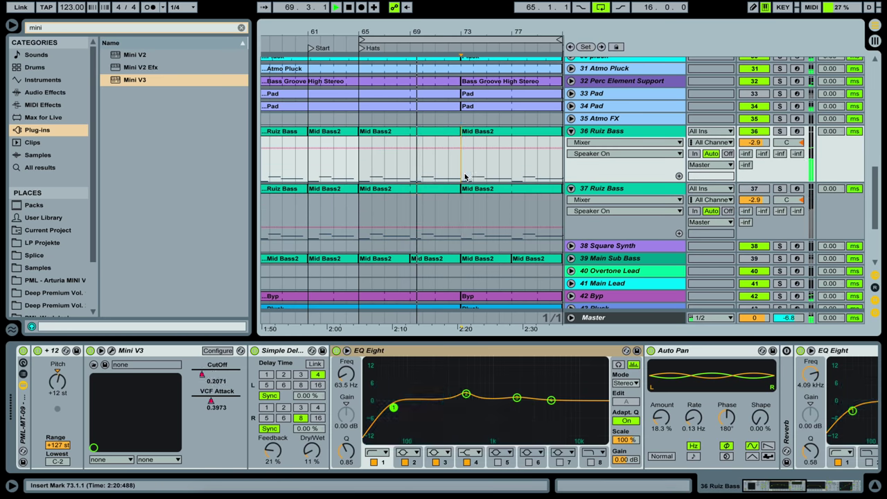
left_click(617, 142)
left_click(605, 181)
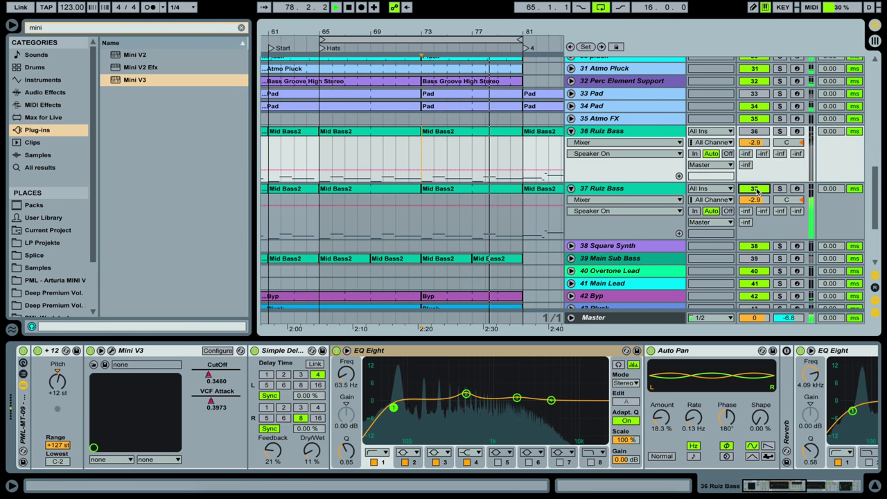
left_click(654, 189)
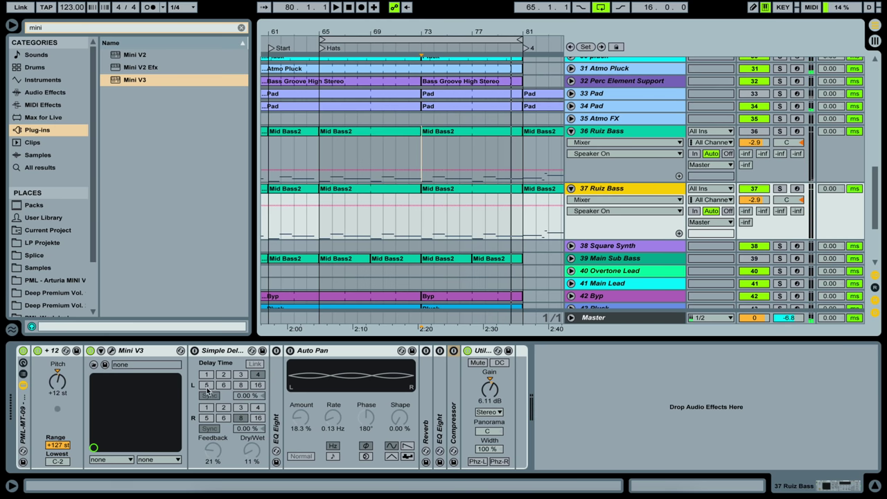
- Solo track 37, switch on the first EQ Eight and audition bands 2 and 3 (about 1.94 kHz)
key("s")
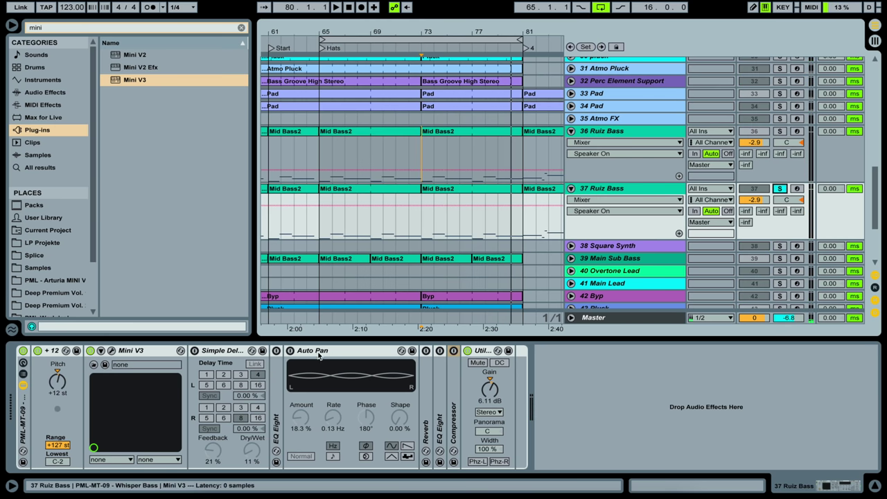
double_click(281, 389)
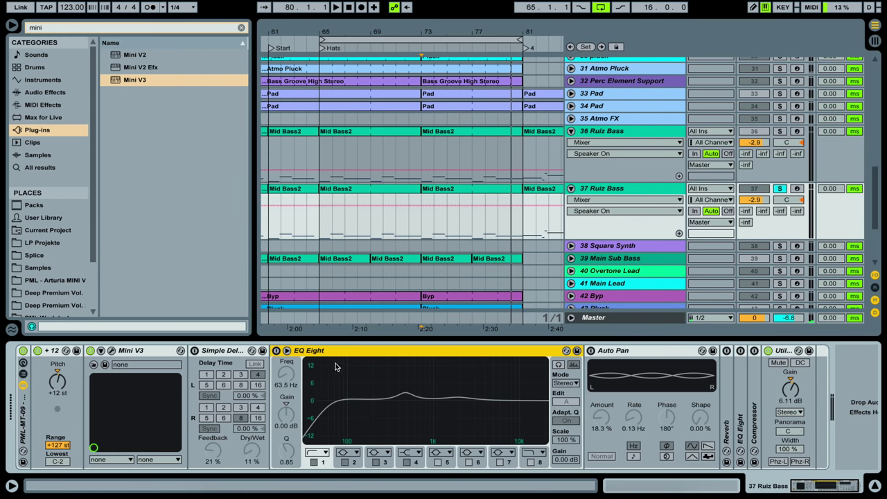
left_click(276, 350)
key("space")
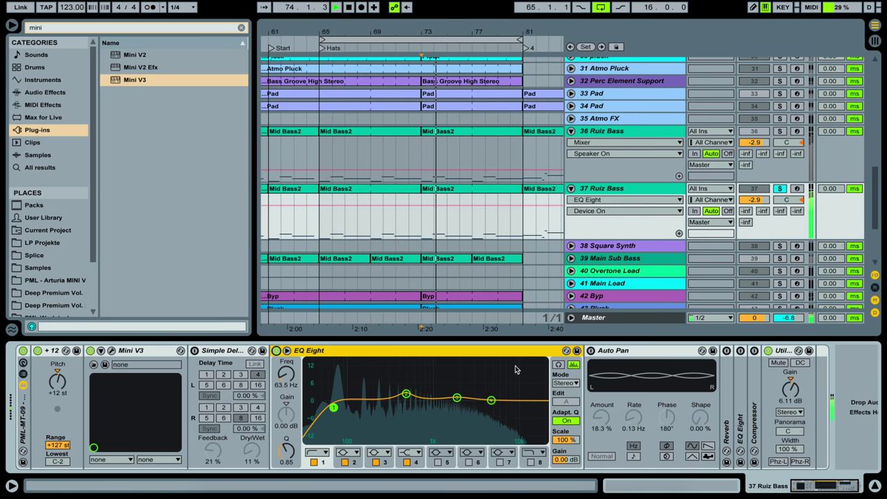
key("space")
left_click(406, 394)
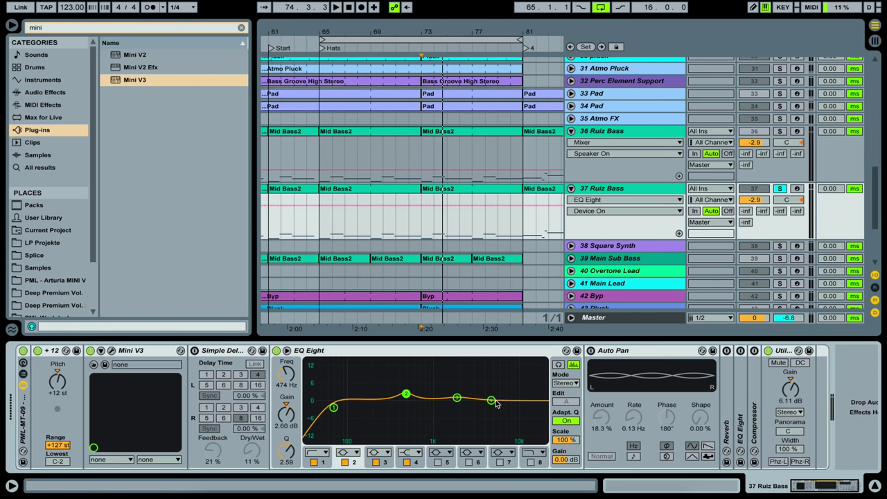
left_click(457, 399)
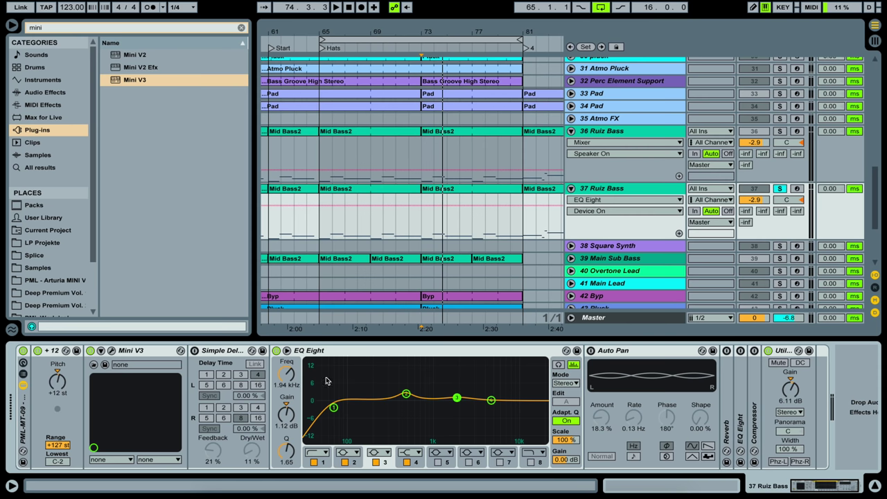
- Enable the second EQ Eight after the reverb and play back both EQs
scroll(409, 396, "right", 3)
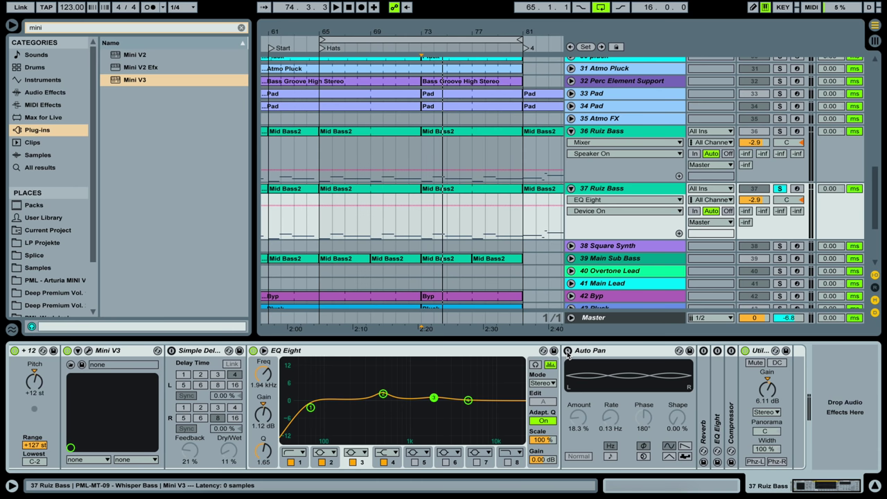
double_click(715, 379)
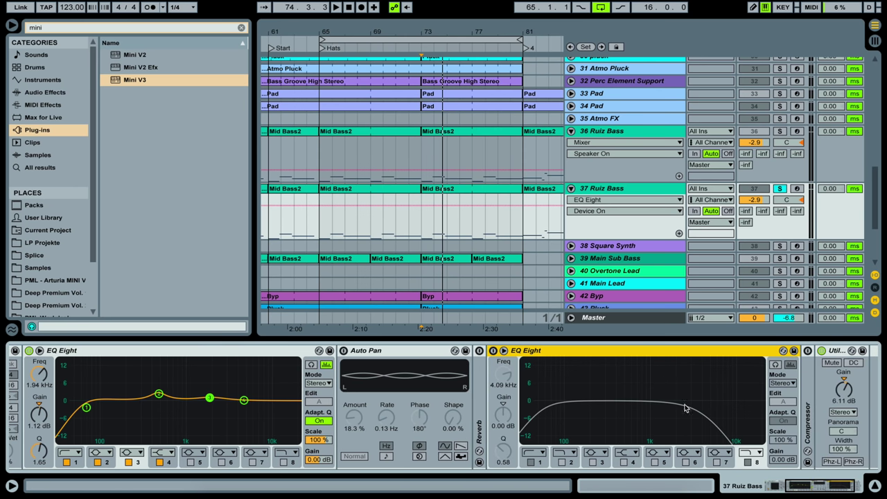
left_click(493, 350)
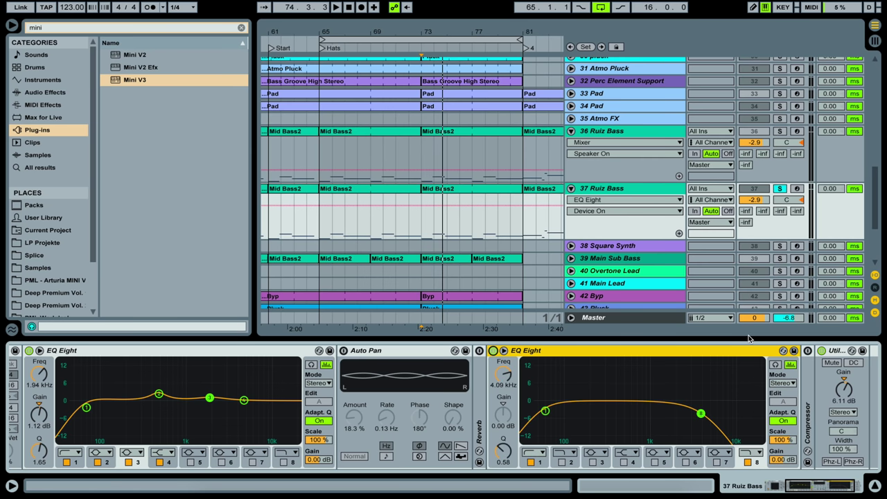
key("space")
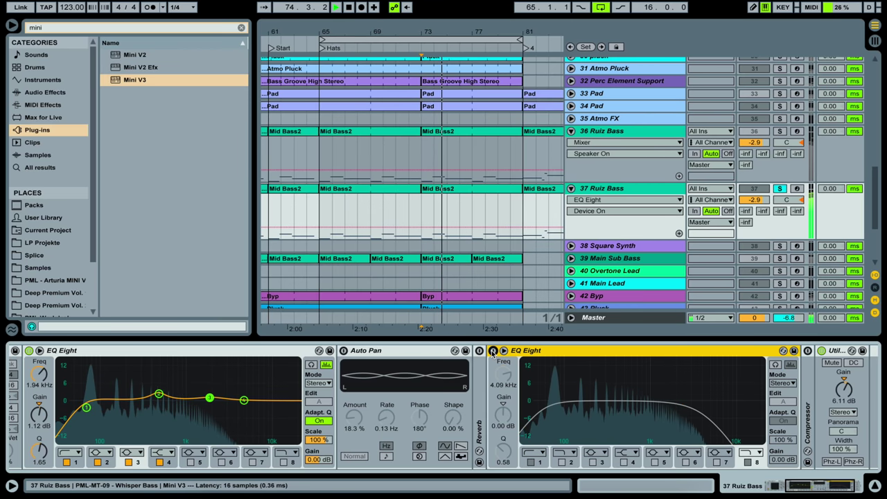
- Show the Compressor's full controls, unsolo track 37 and stop playback
scroll(582, 368, "right", 2)
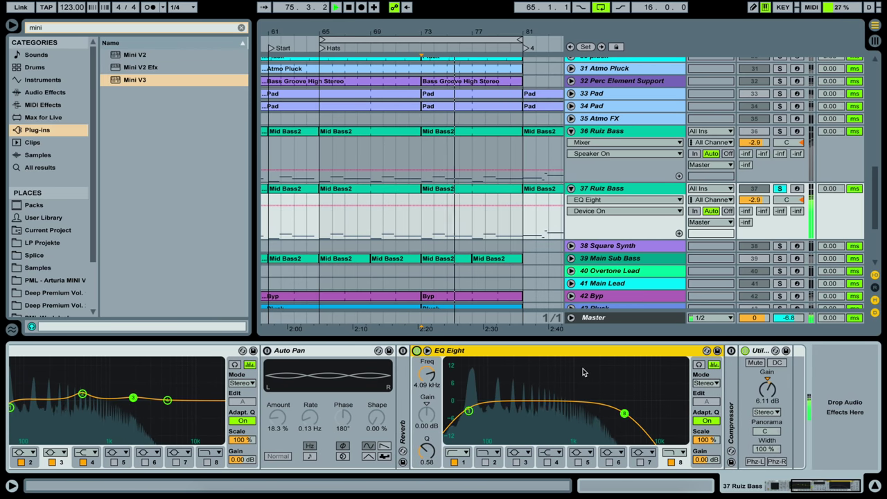
double_click(733, 371)
left_click(762, 350)
scroll(748, 374, "left", 1)
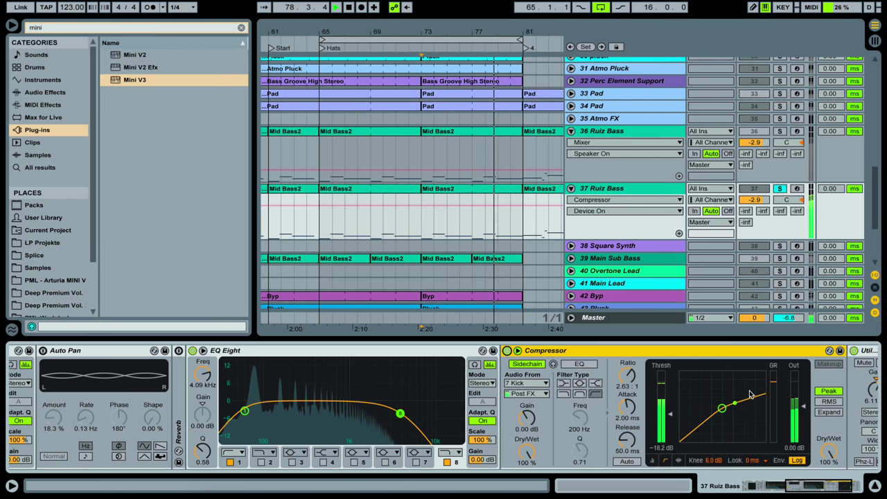
left_click(779, 188)
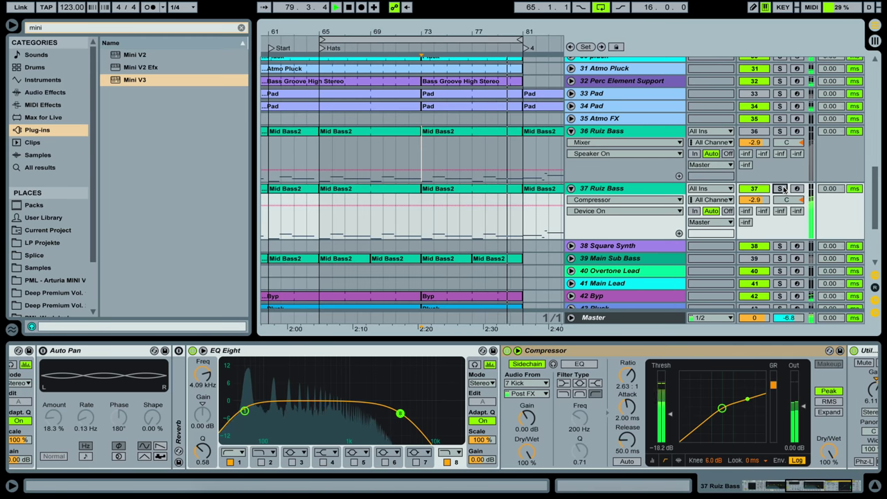
scroll(620, 368, "left", 10)
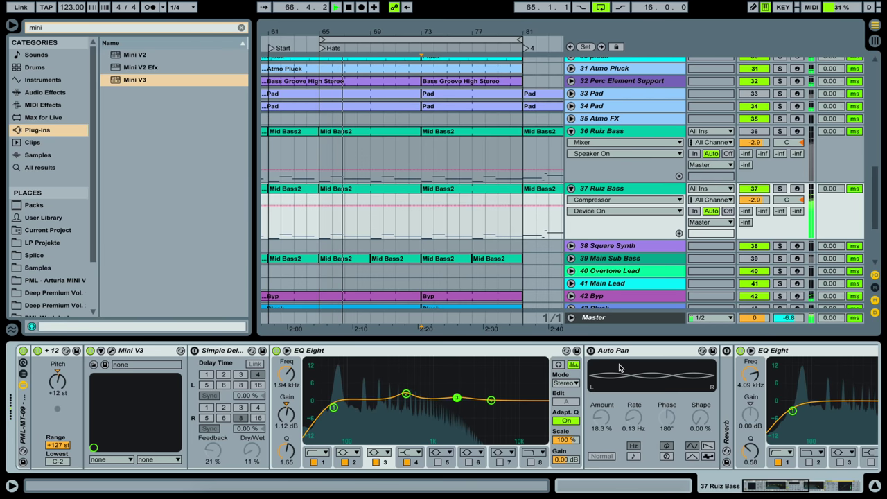
key("space")
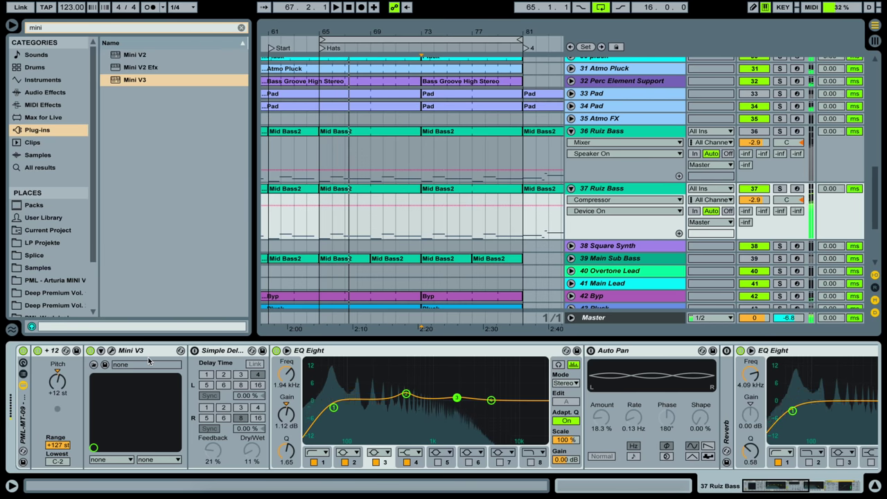
left_click(111, 351)
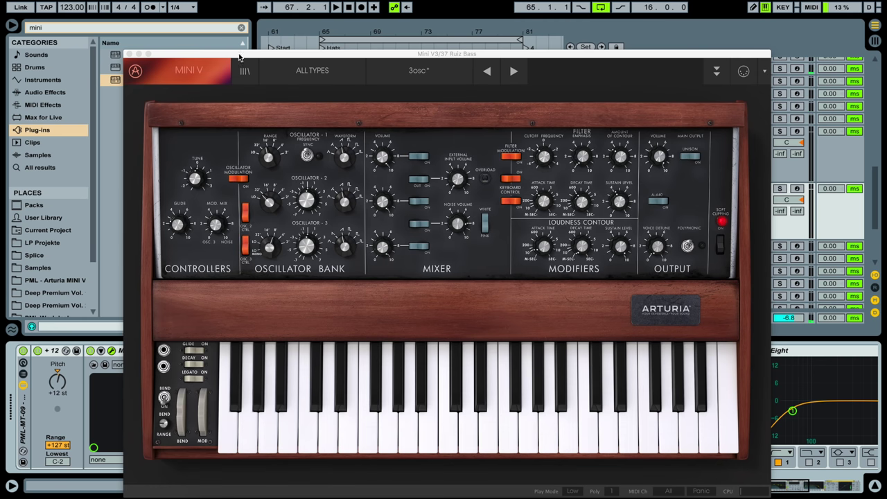
left_click(127, 54)
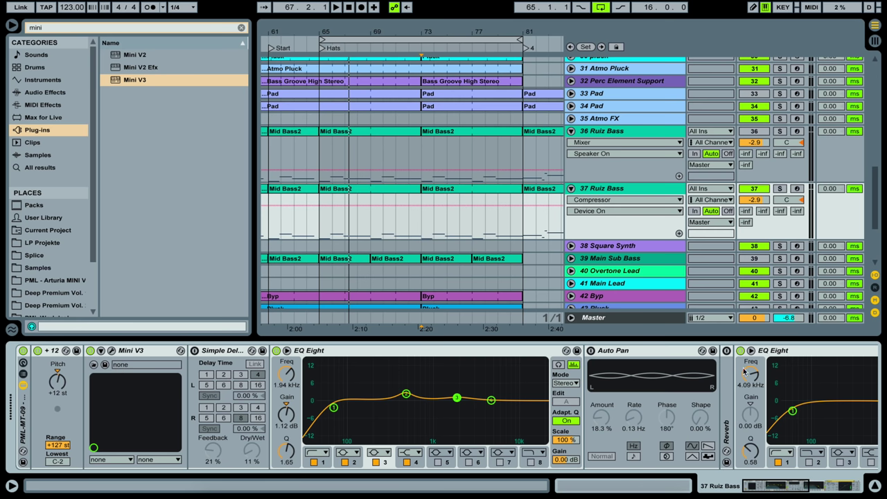
- Rename the Instrument Rack to 'PML-MT-09 - Ruiz Arise Bass' and save it as a preset
left_click(23, 375)
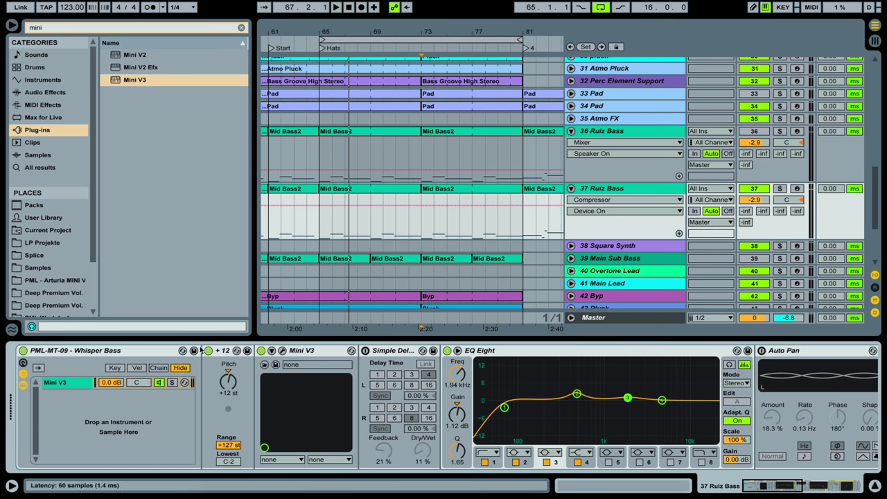
right_click(132, 355)
left_click(158, 382)
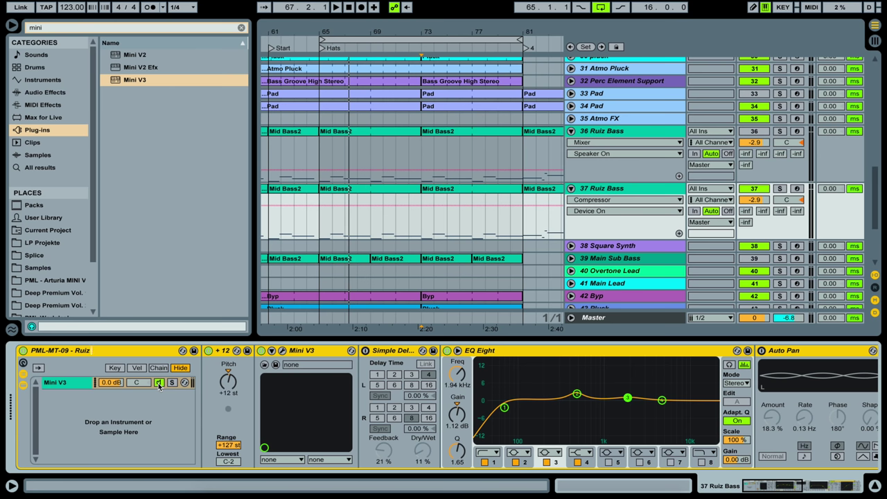
key("Return")
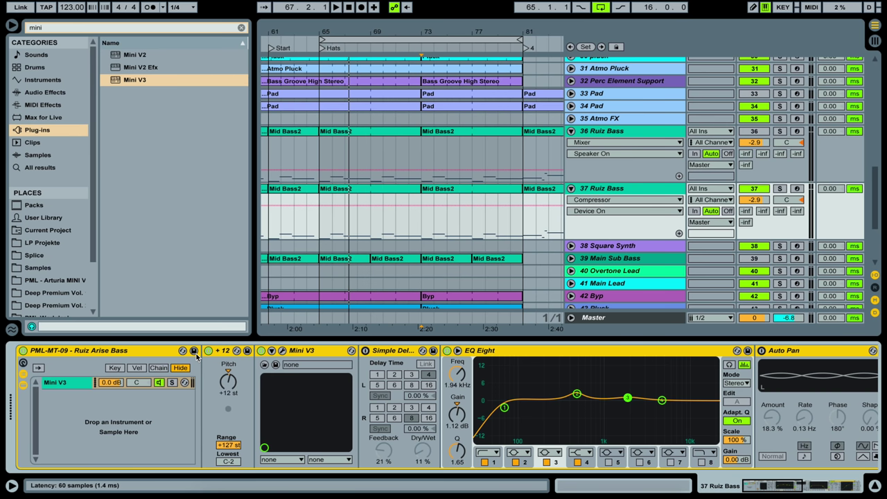
left_click(194, 351)
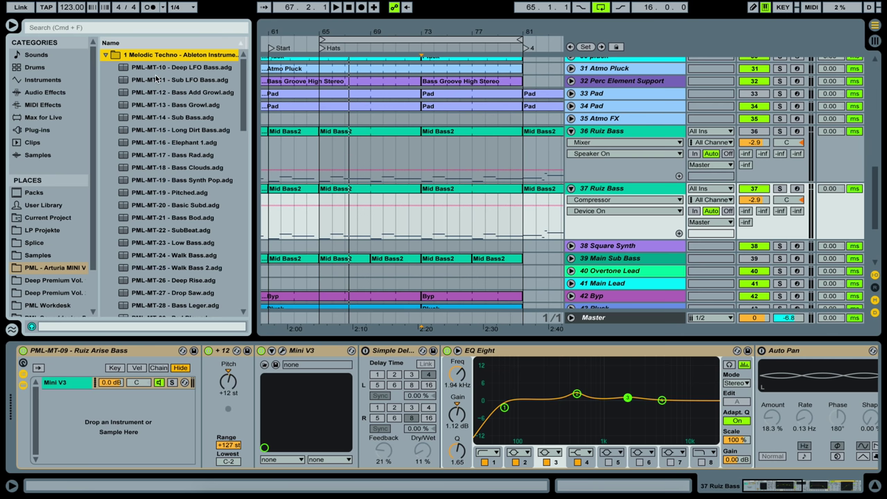
- Collapse the '1 Melodic Techno' folder in the browser
left_click(106, 55)
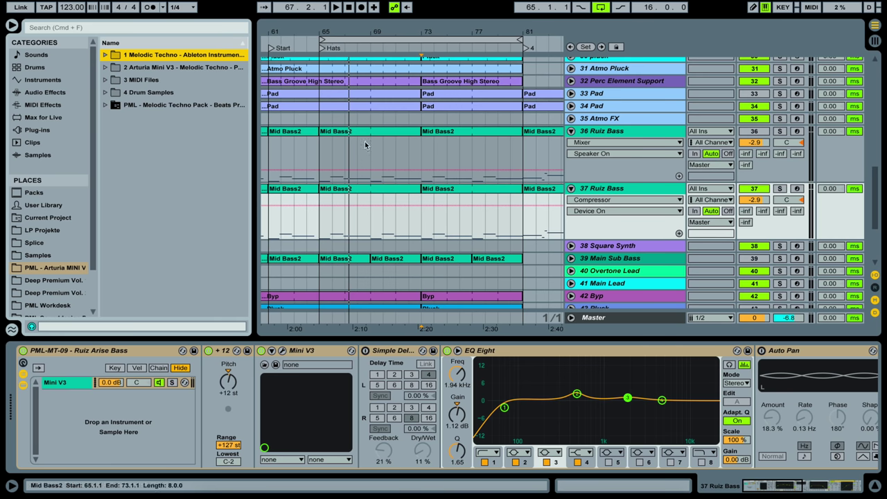